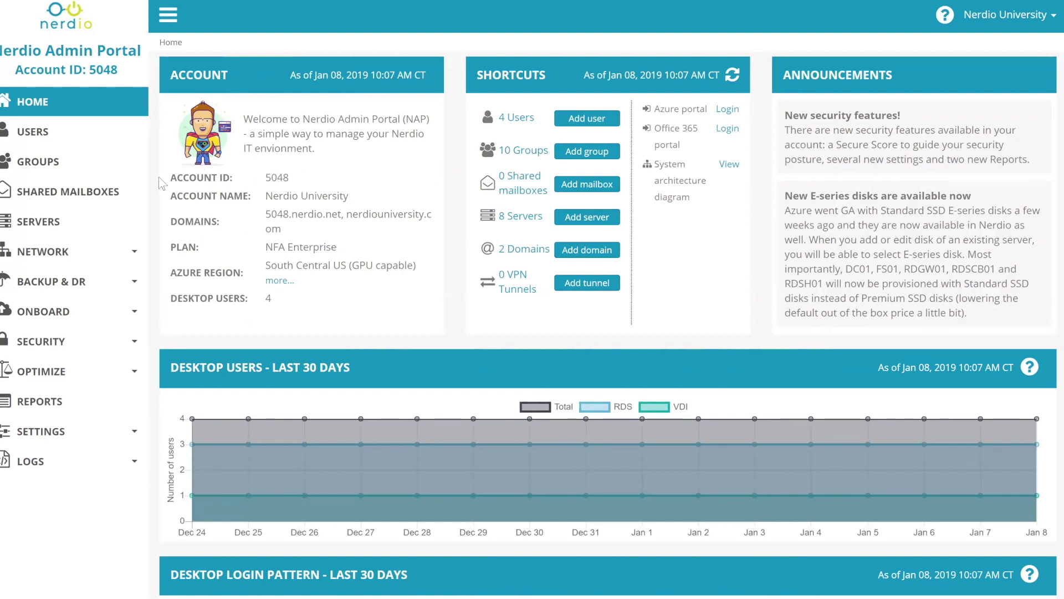
Open the IT admin user's edit page (Enterprise E3, D2v3 desktop) from Users and expand ONBOARD.
click(55, 134)
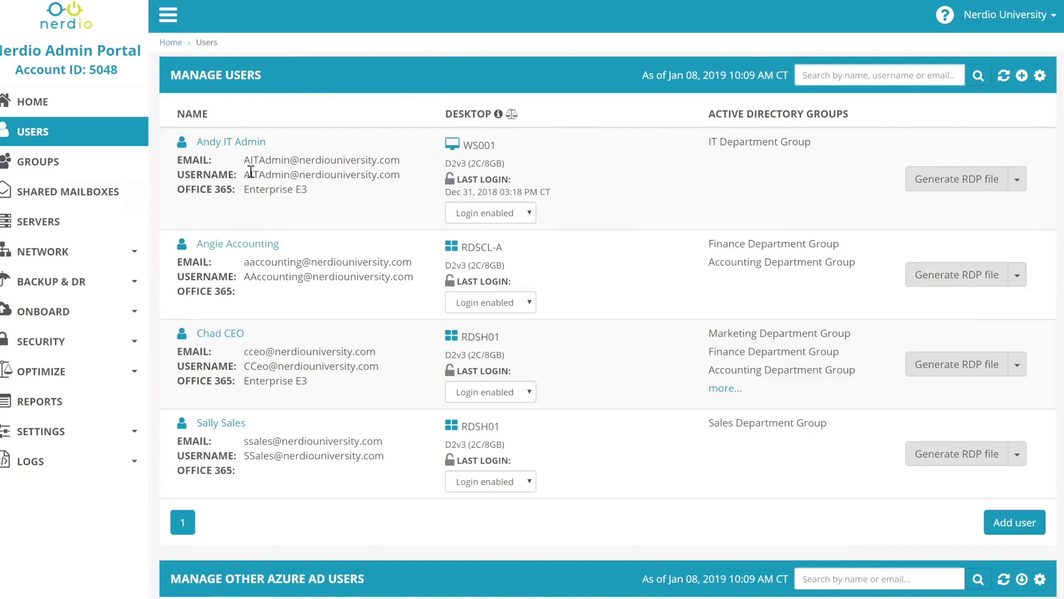
click(251, 143)
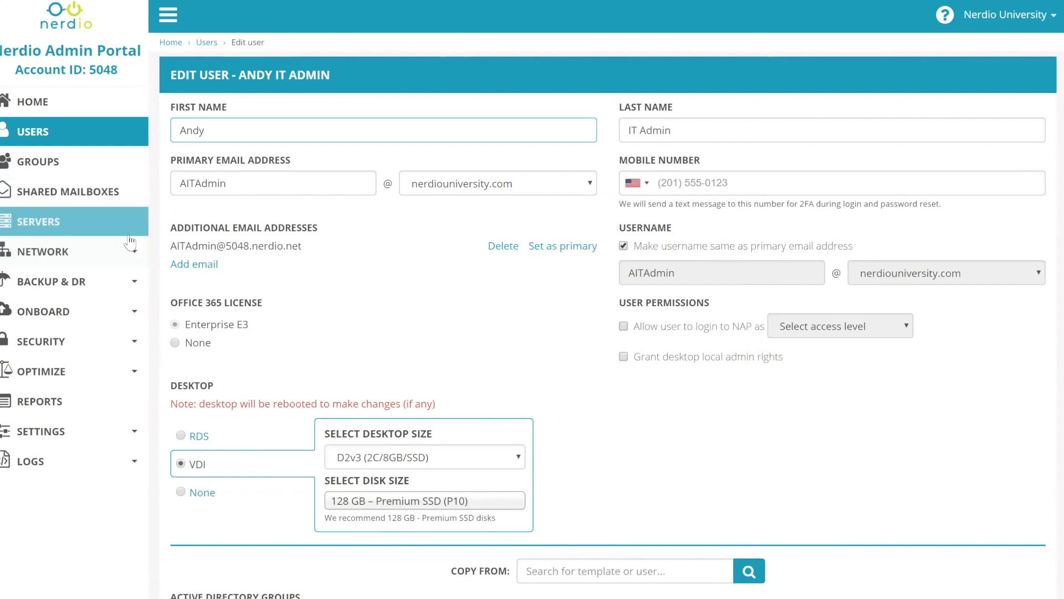
click(102, 224)
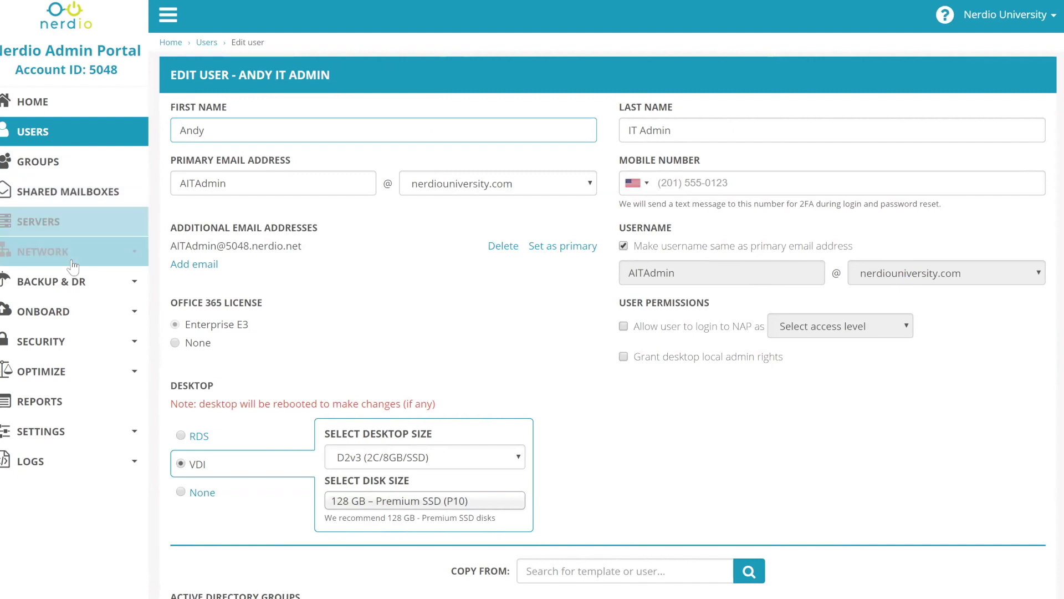
click(53, 316)
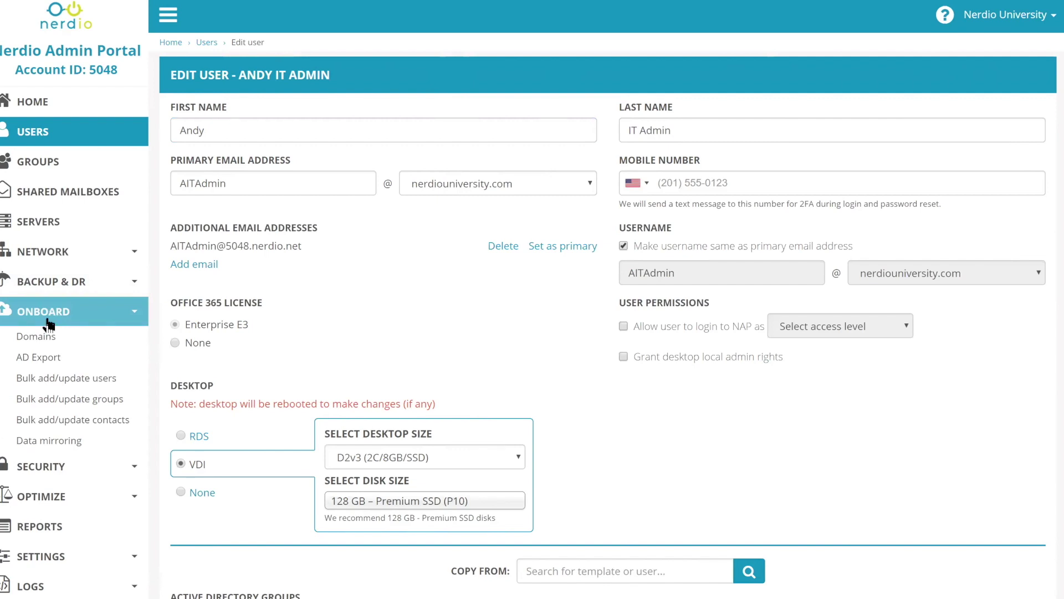
Start Add domain trust on the Domains page and delete the autofilled username and password.
click(50, 321)
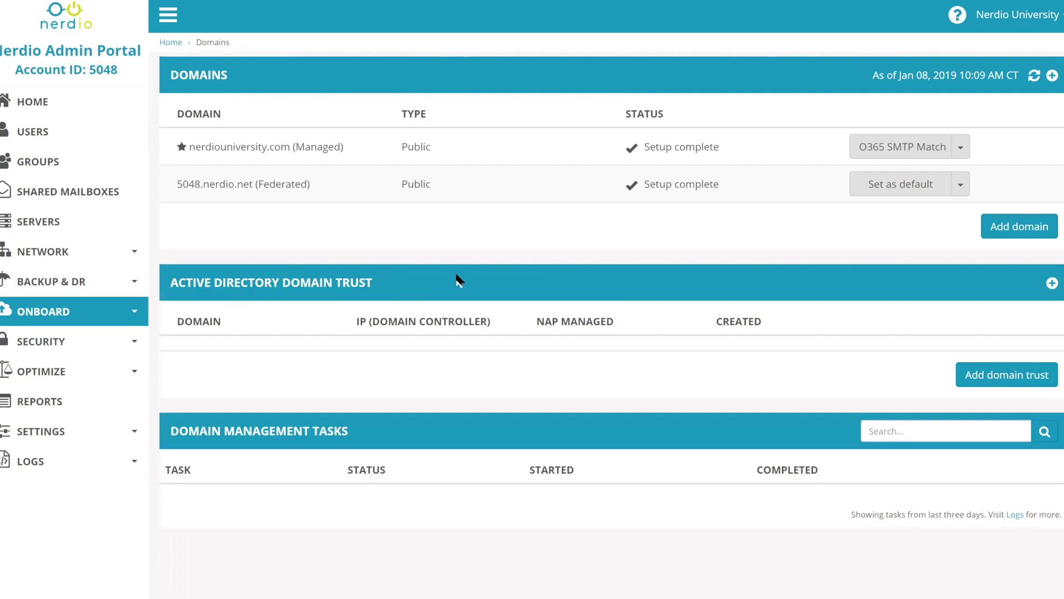
click(992, 375)
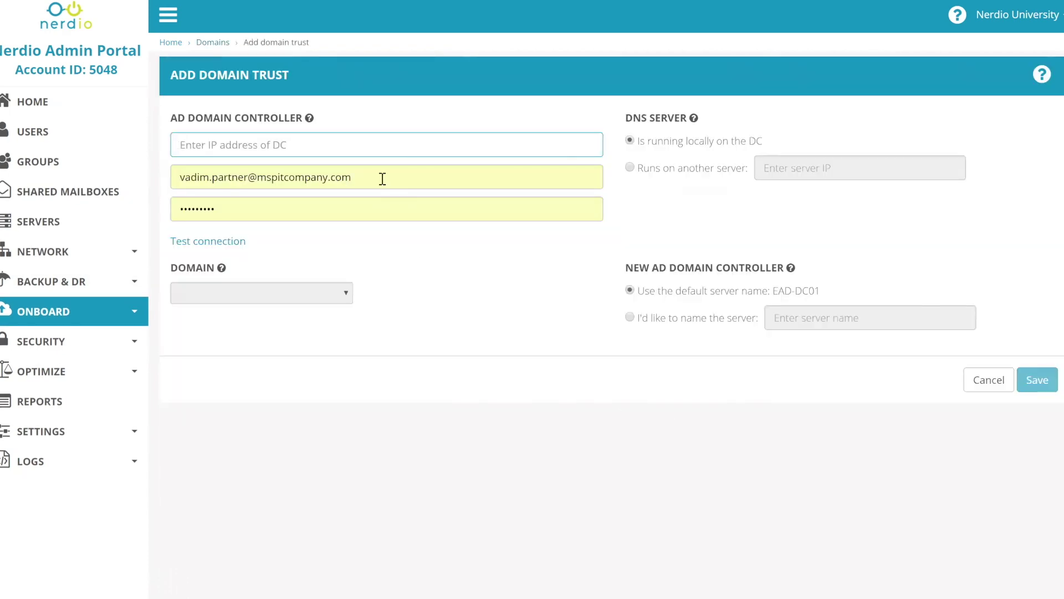
click(275, 175)
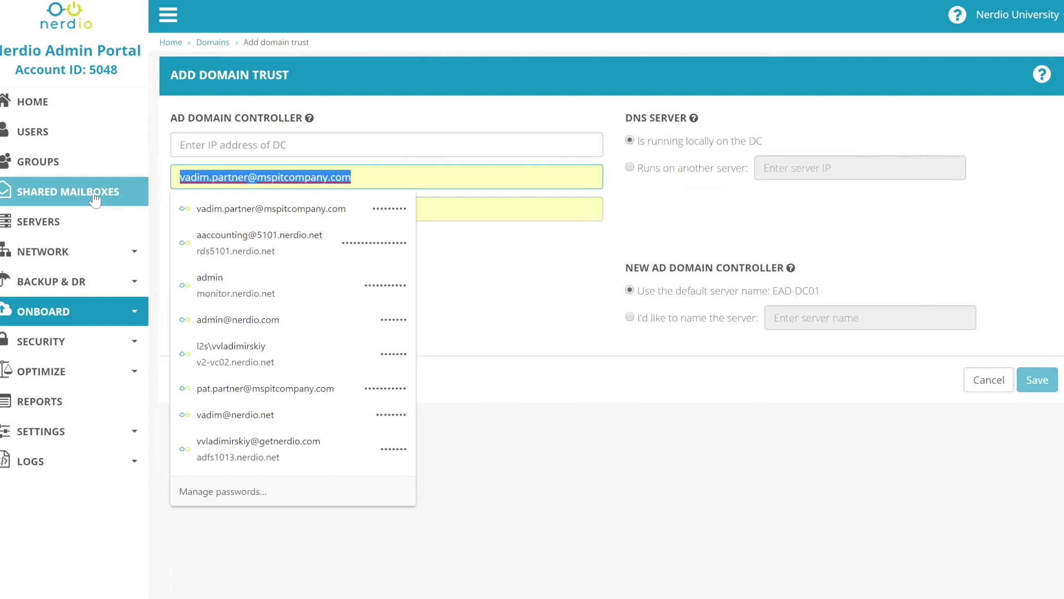
key(Delete)
click(432, 208)
key(Delete)
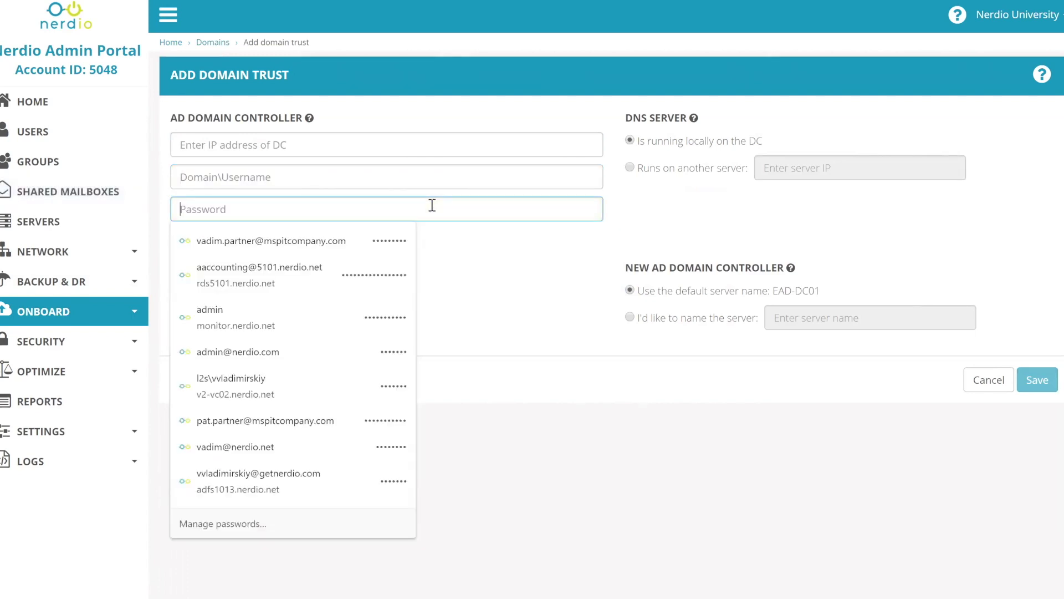
click(391, 143)
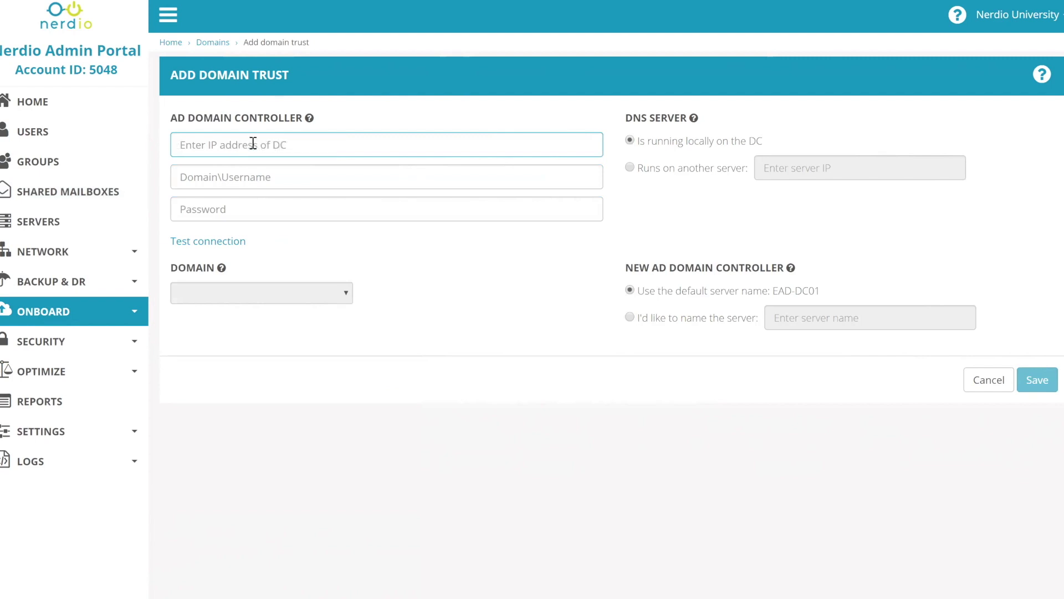
Dismiss the saved-credential suggestions so the username and password fields stay empty.
click(266, 181)
key(Down)
click(452, 201)
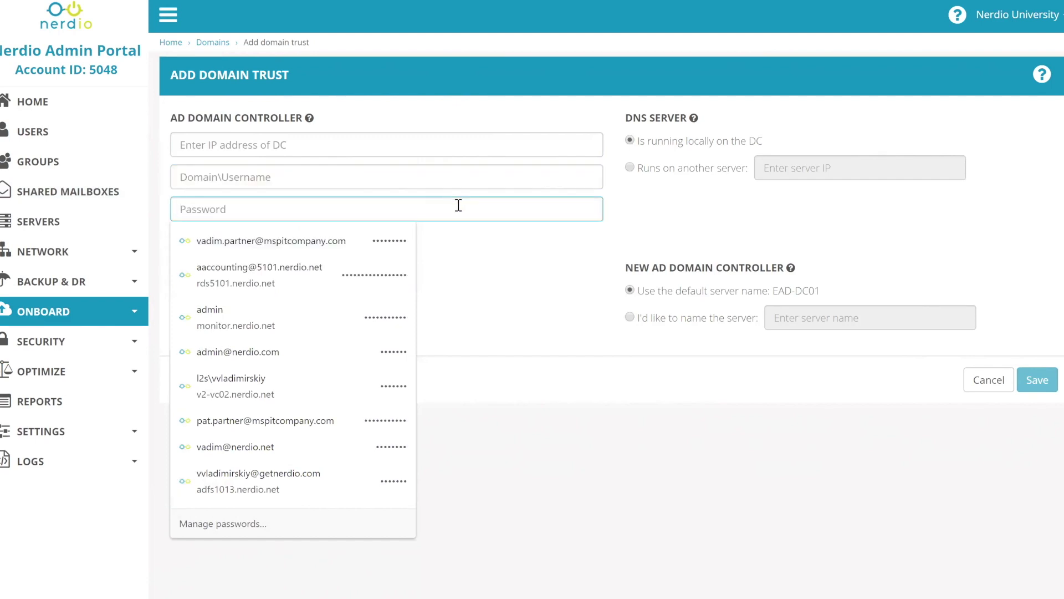
key(Escape)
click(511, 253)
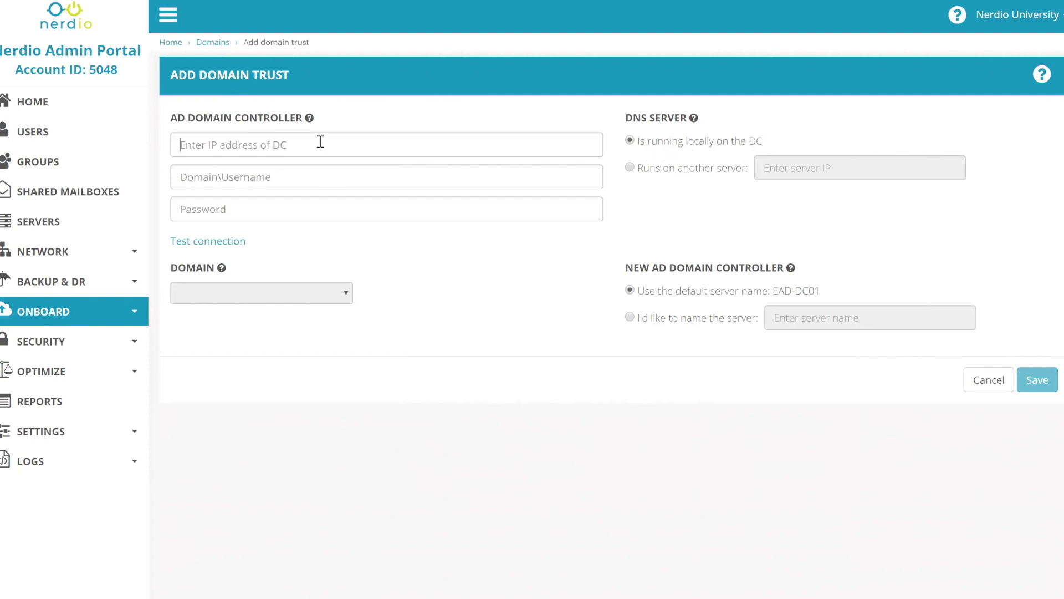
click(277, 144)
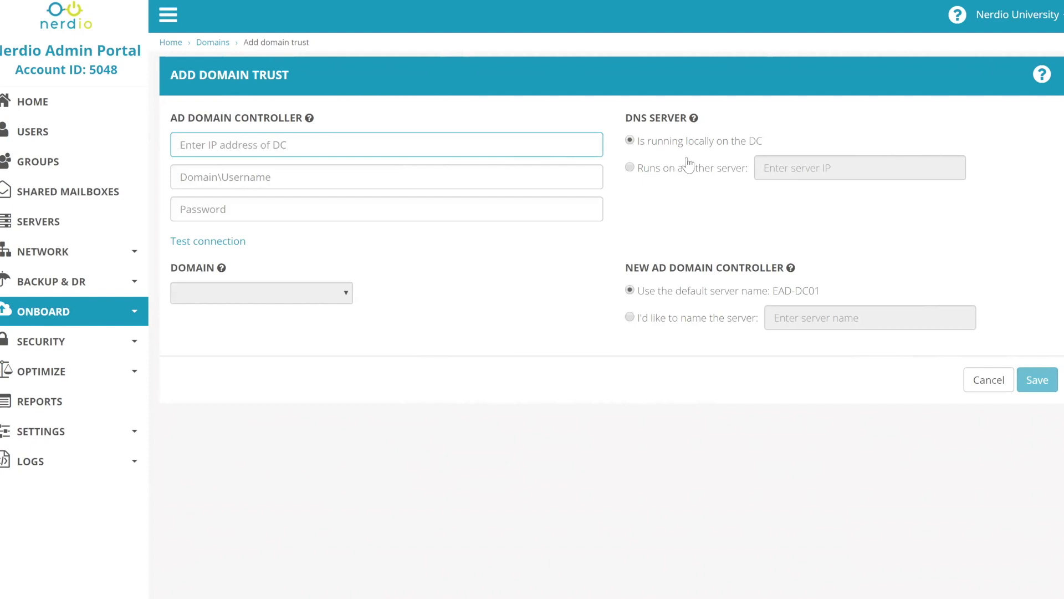
Set DNS to 'Runs on another server' and choose a custom controller name instead of EAD-DC01.
click(630, 167)
click(783, 166)
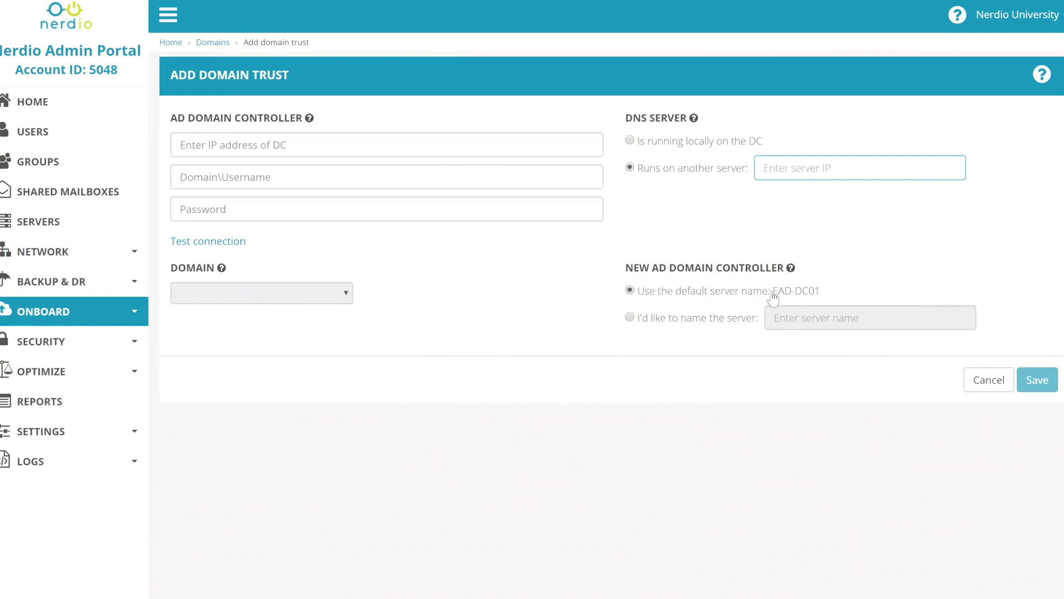
drag(774, 292, 821, 300)
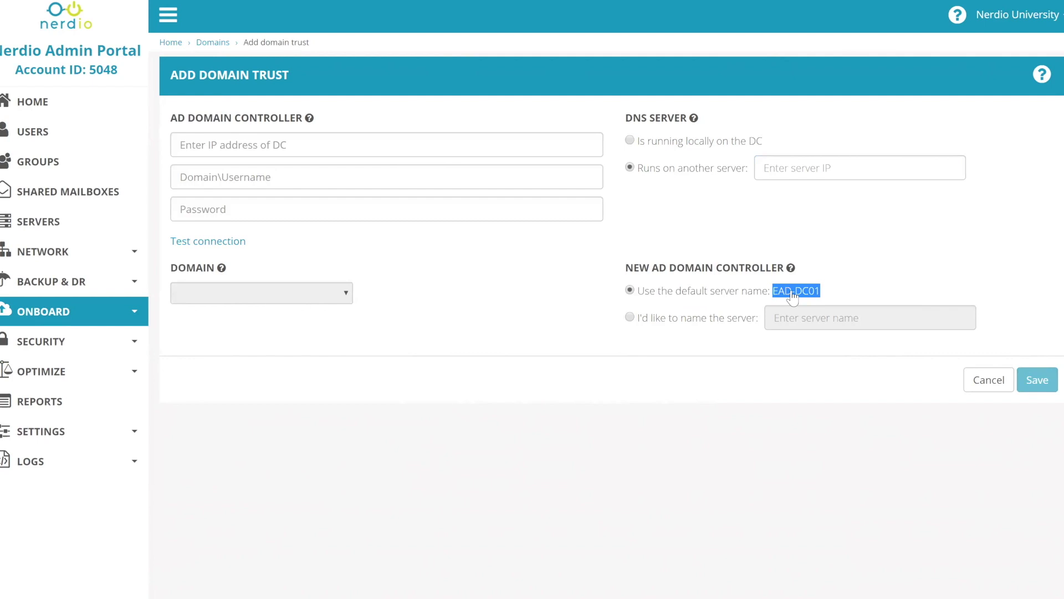
click(738, 320)
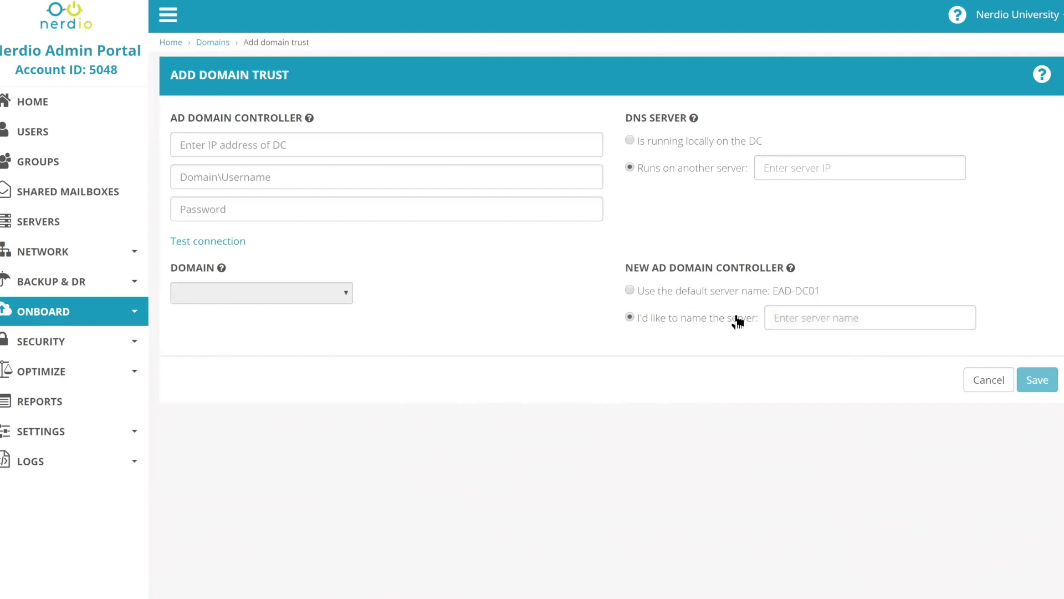
click(799, 317)
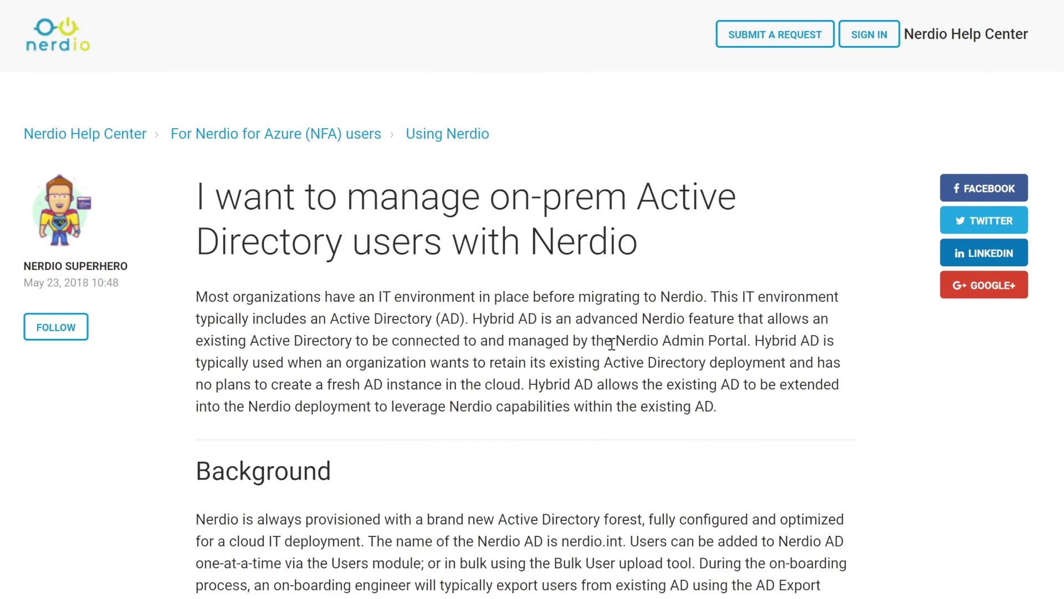
Scroll to the terms table and highlight Nerdio AD, nerdio.int and External AD (EAD).
scroll(309, 352, down, 2)
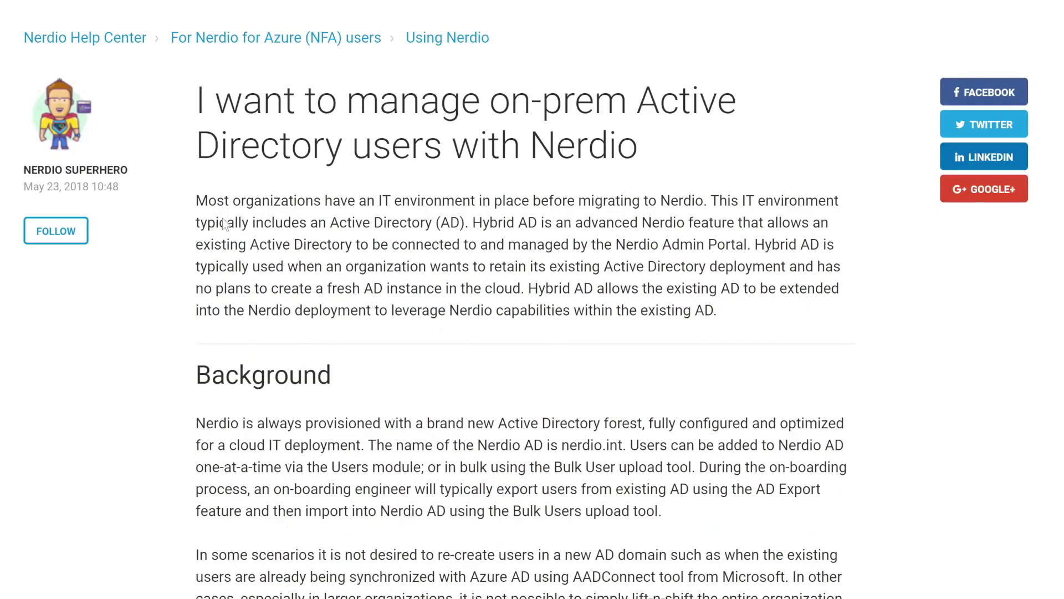
scroll(381, 308, down, 4)
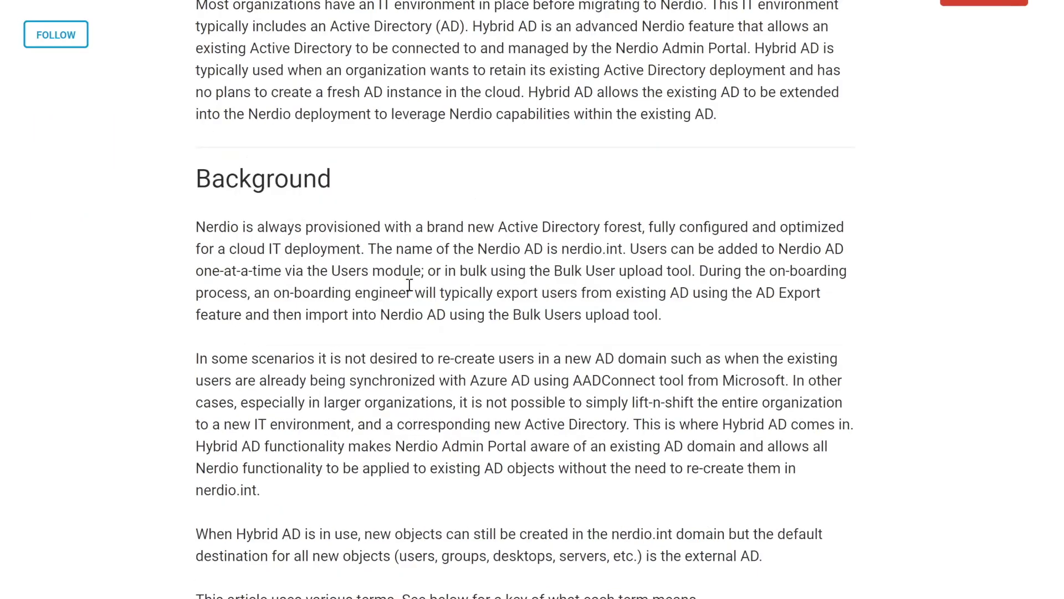
scroll(411, 305, down, 7)
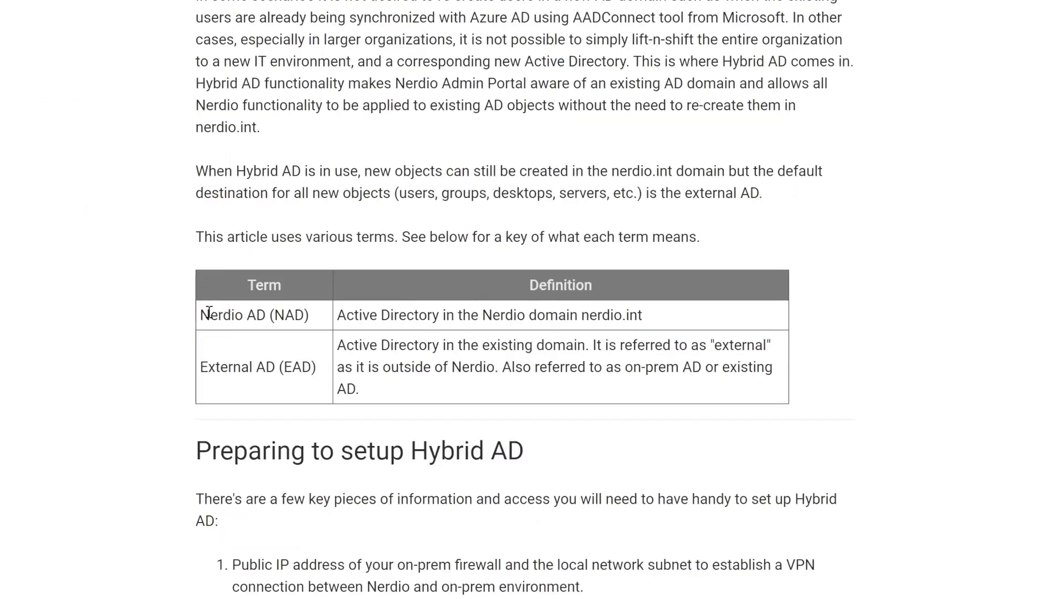
drag(201, 314, 277, 314)
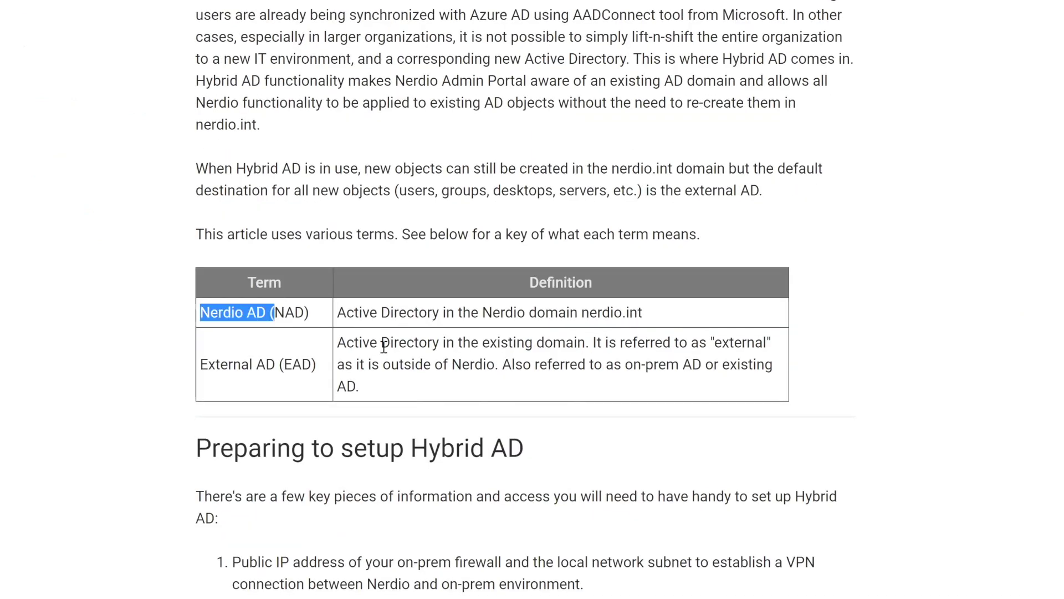
click(604, 319)
double_click(604, 319)
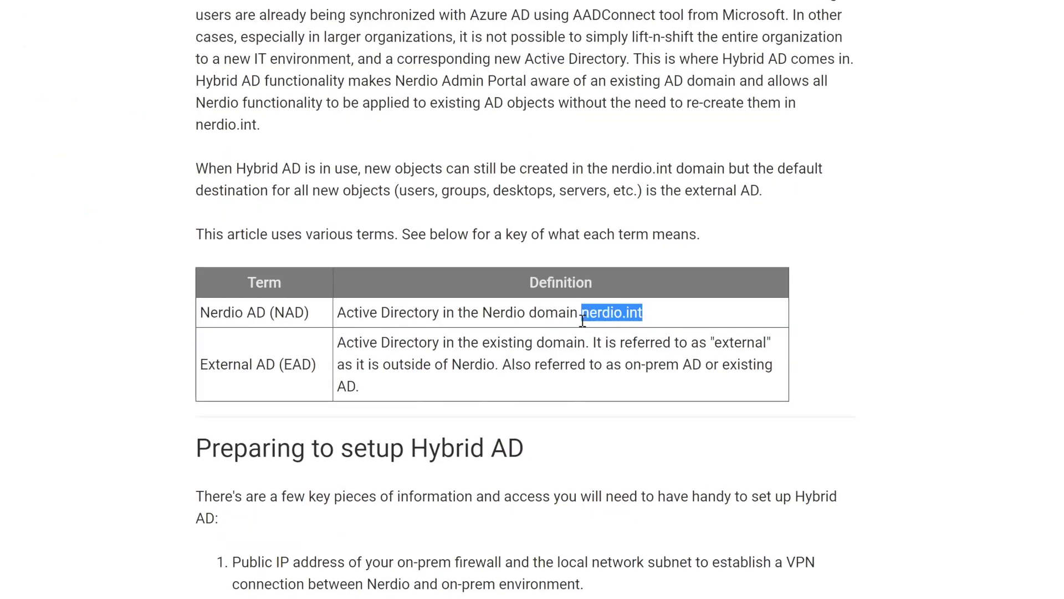
drag(208, 365, 312, 364)
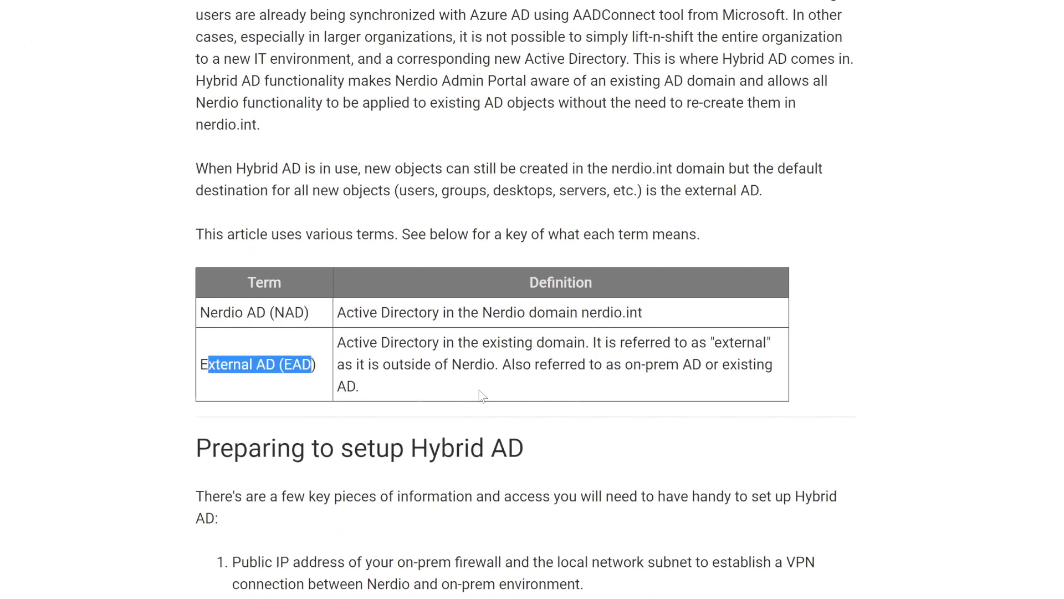
Scroll on to 'Setting up Hybrid AD' and its Step I, VPN tunnel setup.
scroll(316, 240, down, 1)
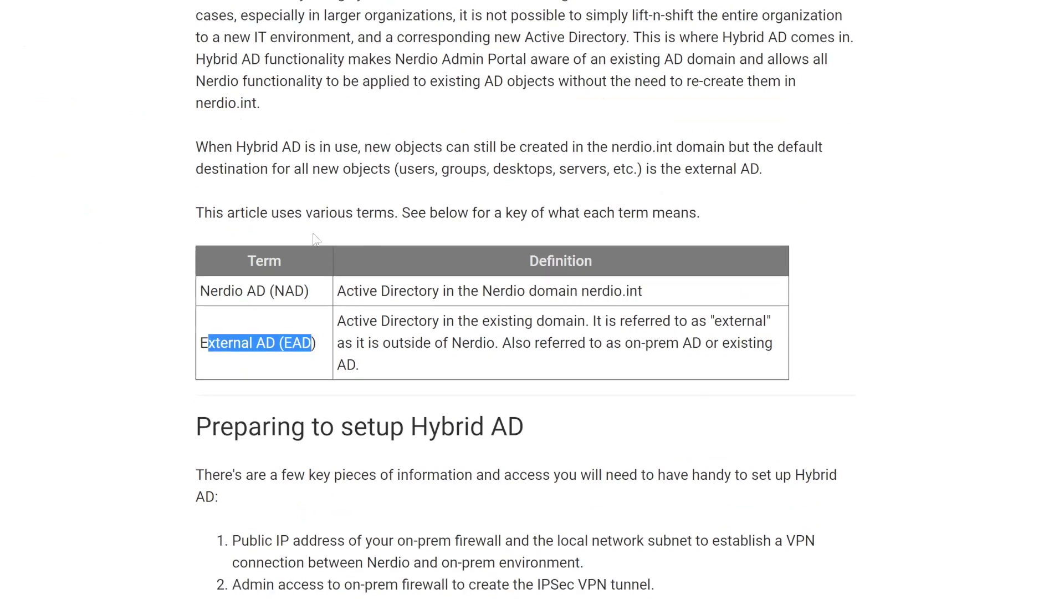
scroll(394, 155, down, 2)
scroll(394, 155, down, 3)
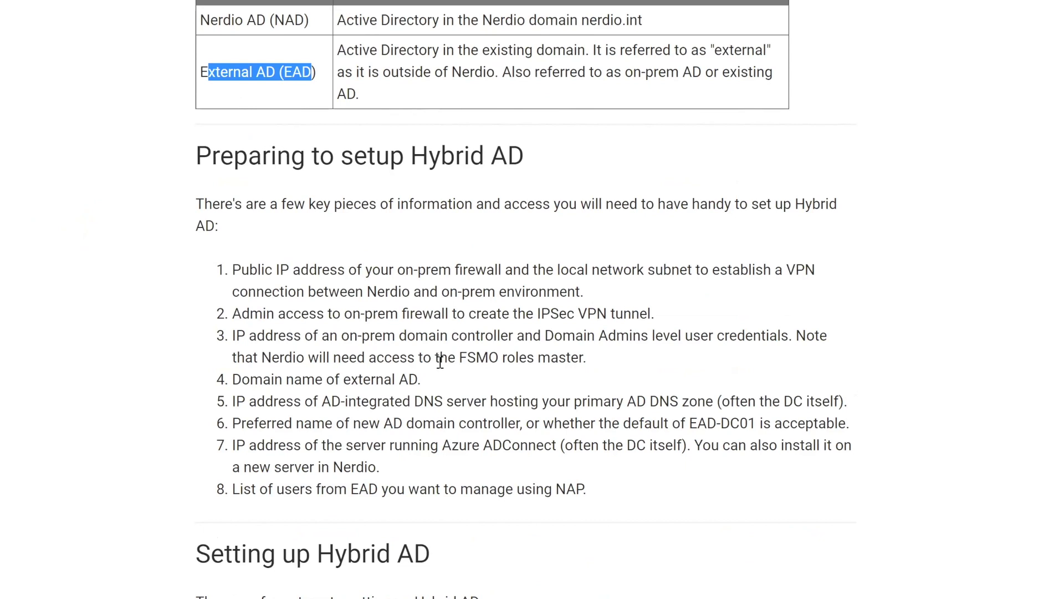
scroll(476, 302, down, 1)
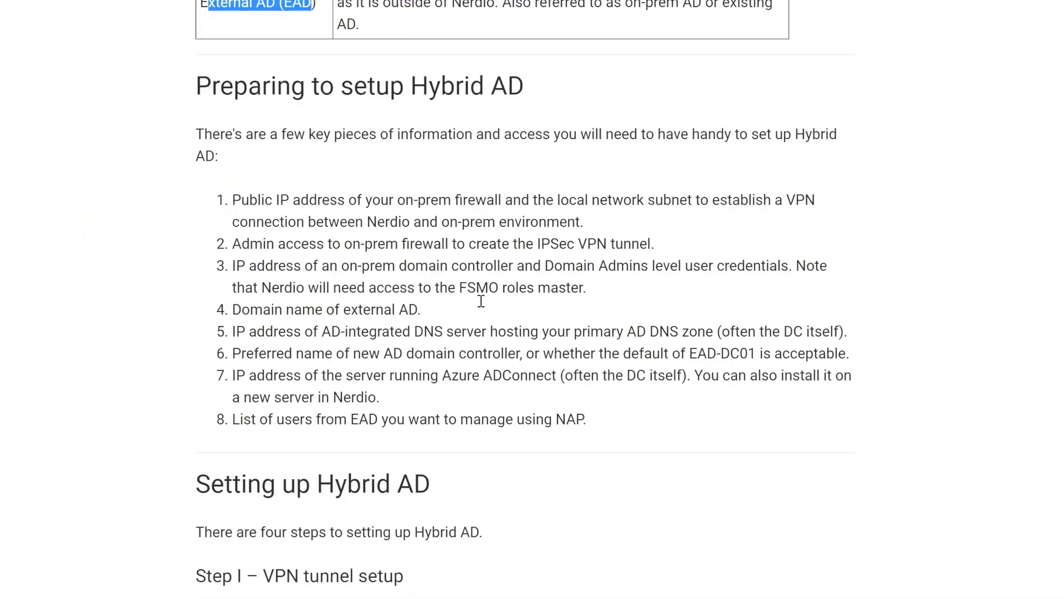
scroll(481, 301, down, 1)
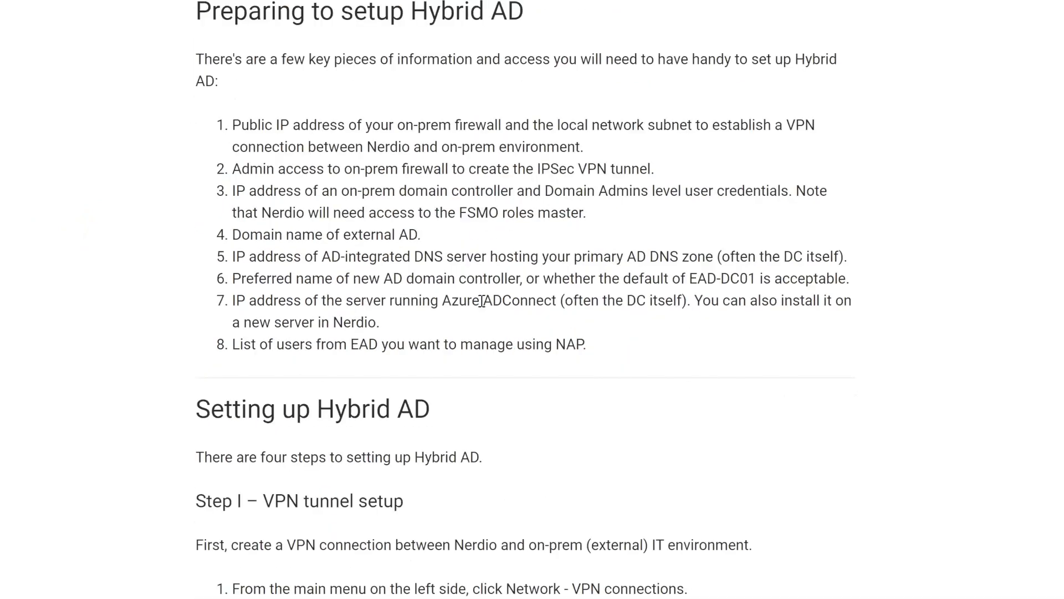
scroll(482, 300, down, 2)
Highlight the Step I VPN tunnel setup heading in the article.
scroll(349, 152, down, 3)
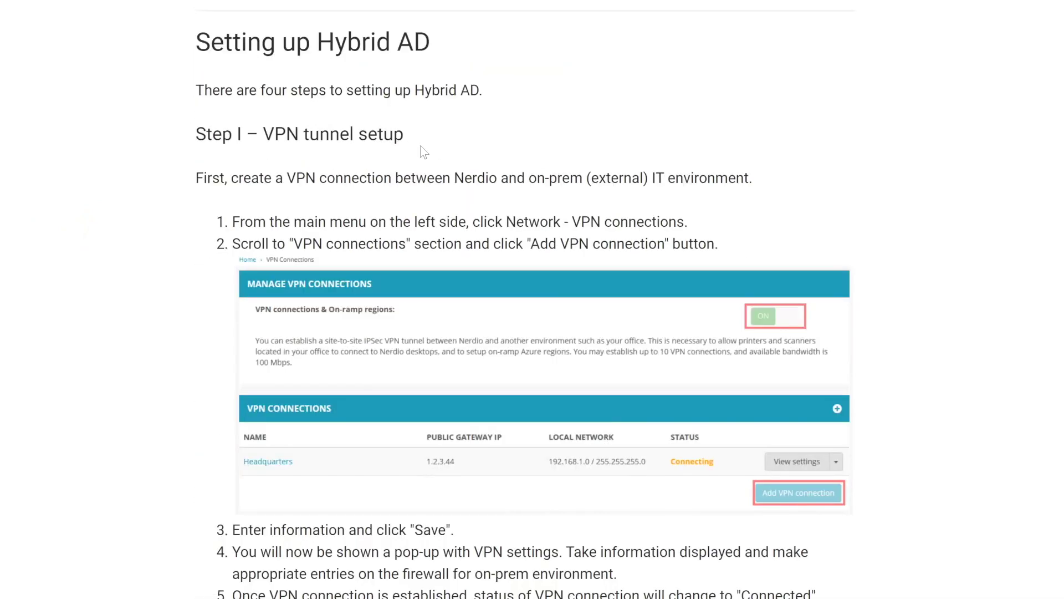
drag(404, 136, 274, 137)
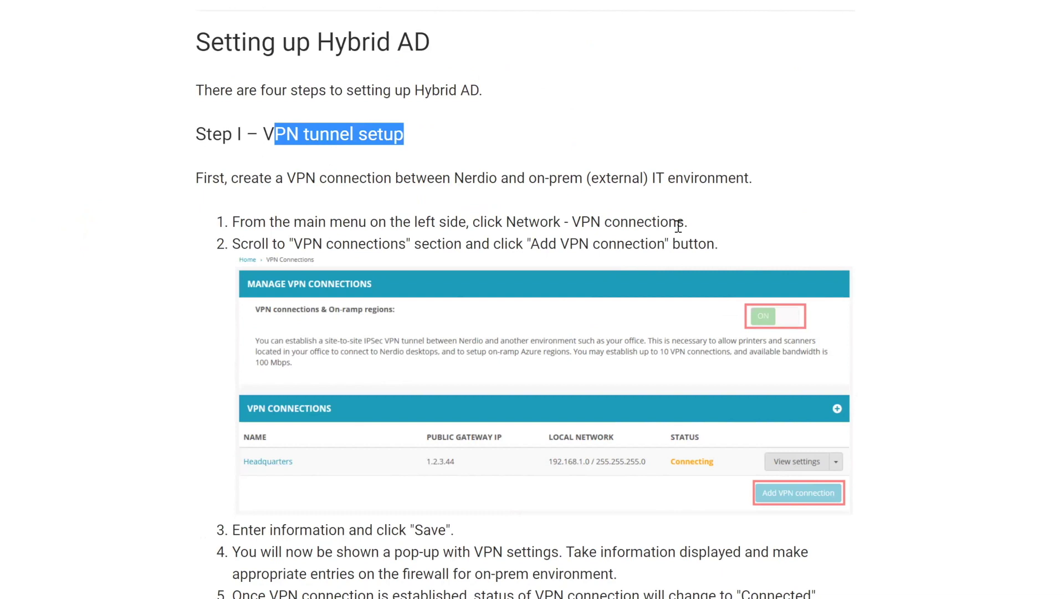
scroll(784, 245, down, 1)
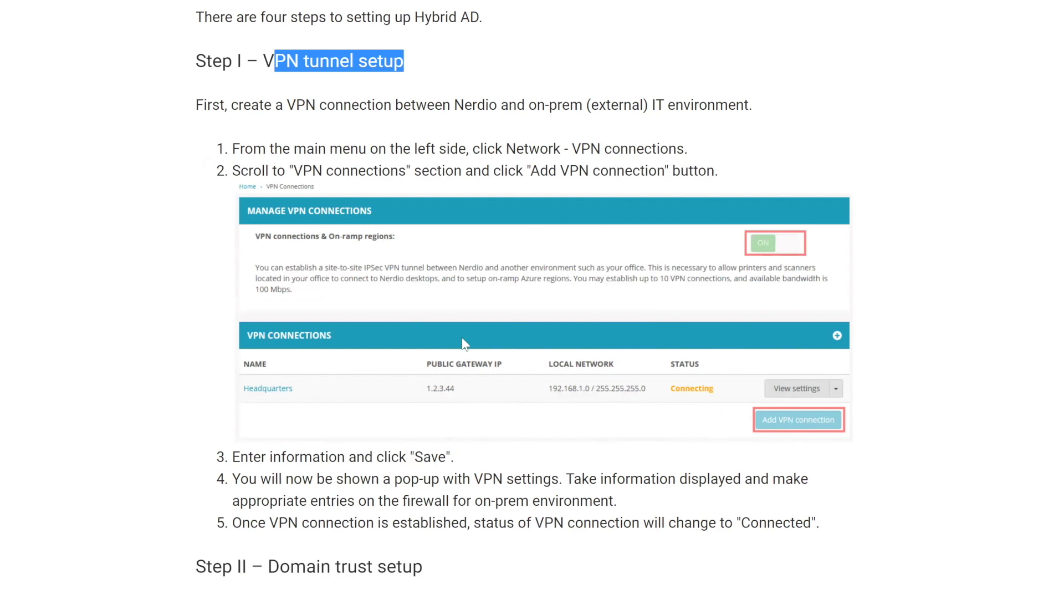
Scroll past the Step II Add Domain Trust screenshots to the ten automated trust steps.
scroll(560, 401, down, 1)
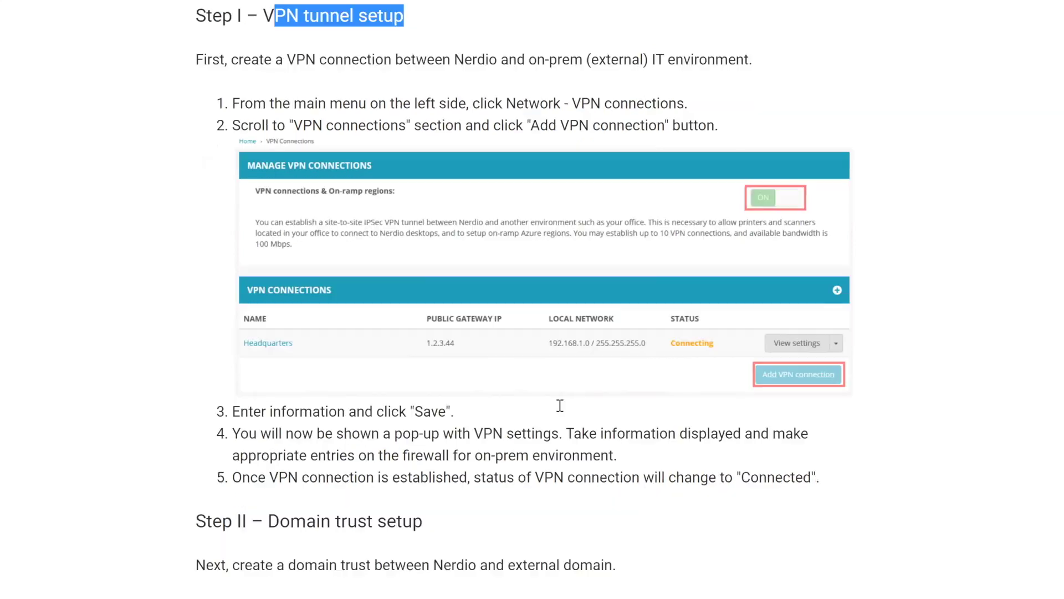
scroll(557, 399, down, 5)
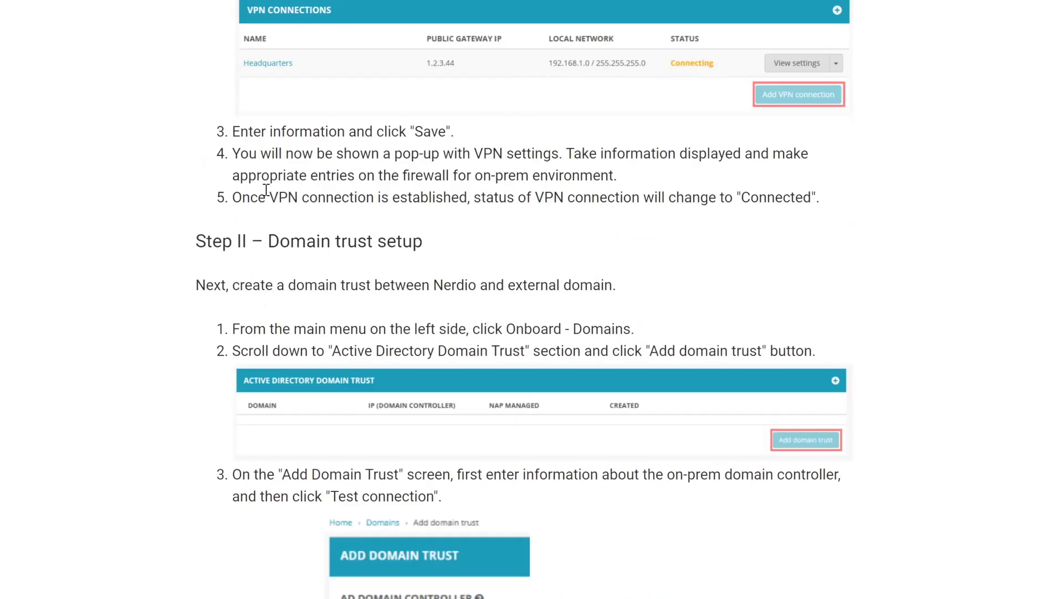
scroll(294, 211, down, 1)
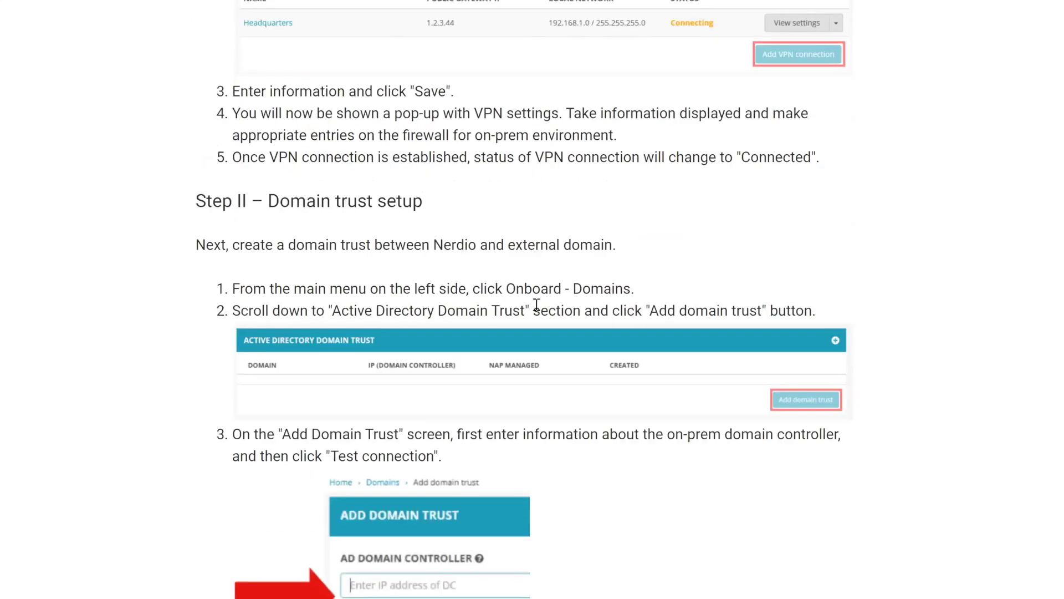
scroll(488, 302, down, 1)
scroll(544, 311, down, 1)
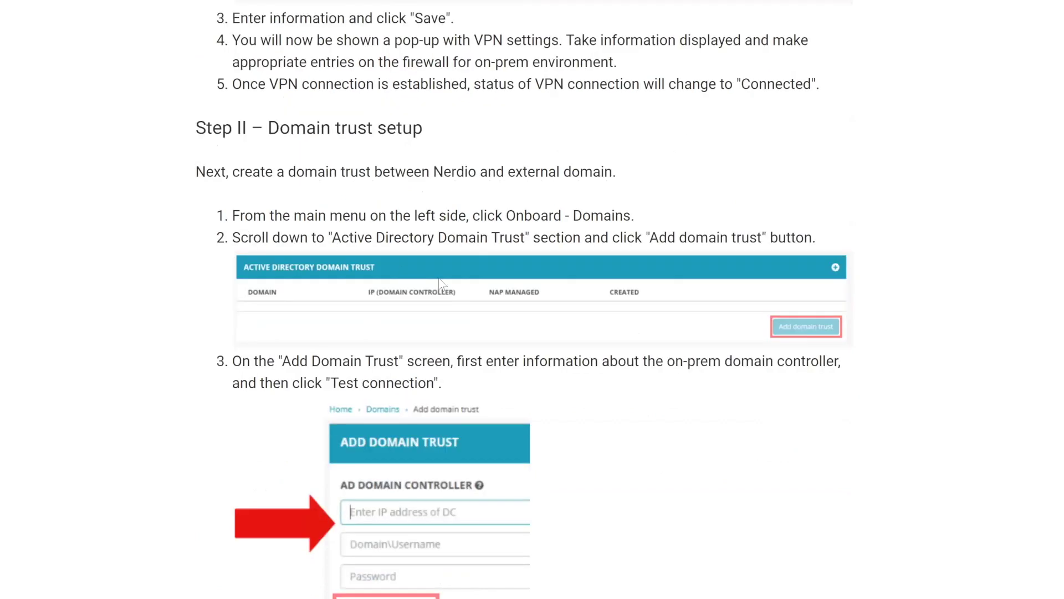
scroll(494, 297, down, 1)
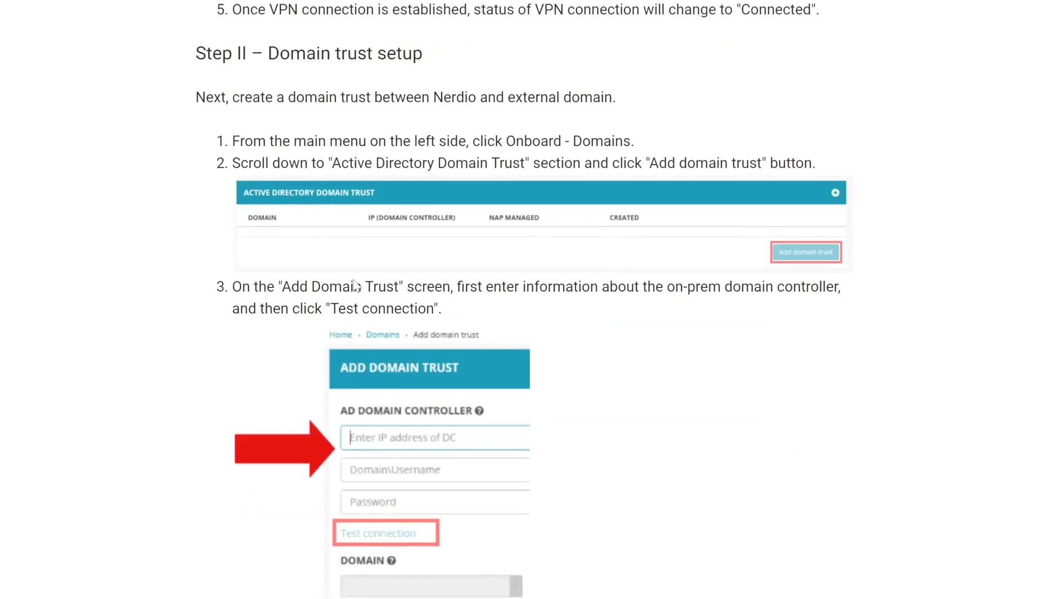
scroll(358, 285, down, 1)
scroll(422, 318, down, 1)
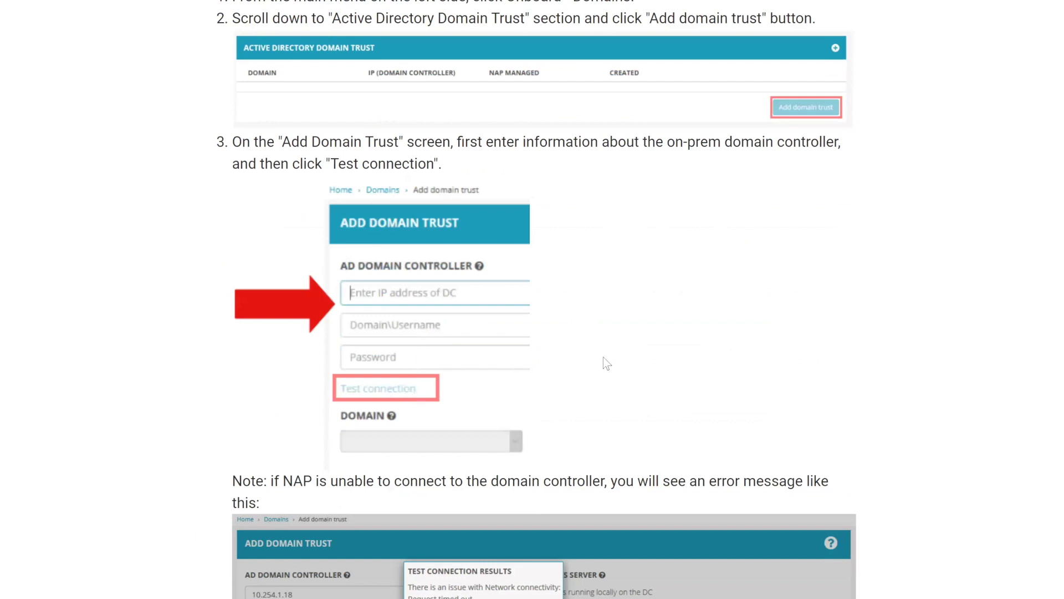
scroll(450, 487, down, 2)
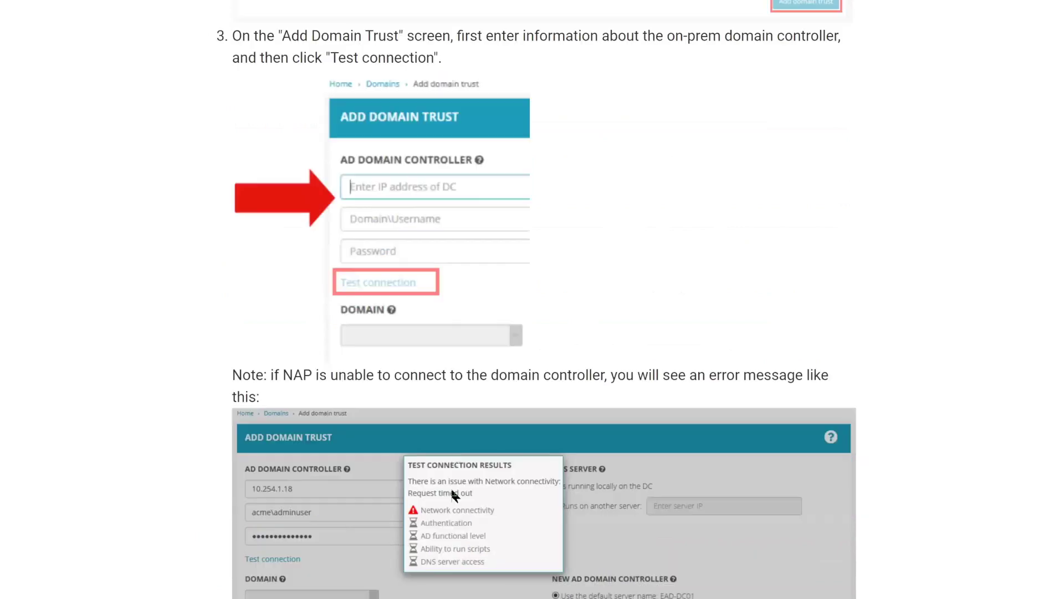
scroll(544, 427, down, 2)
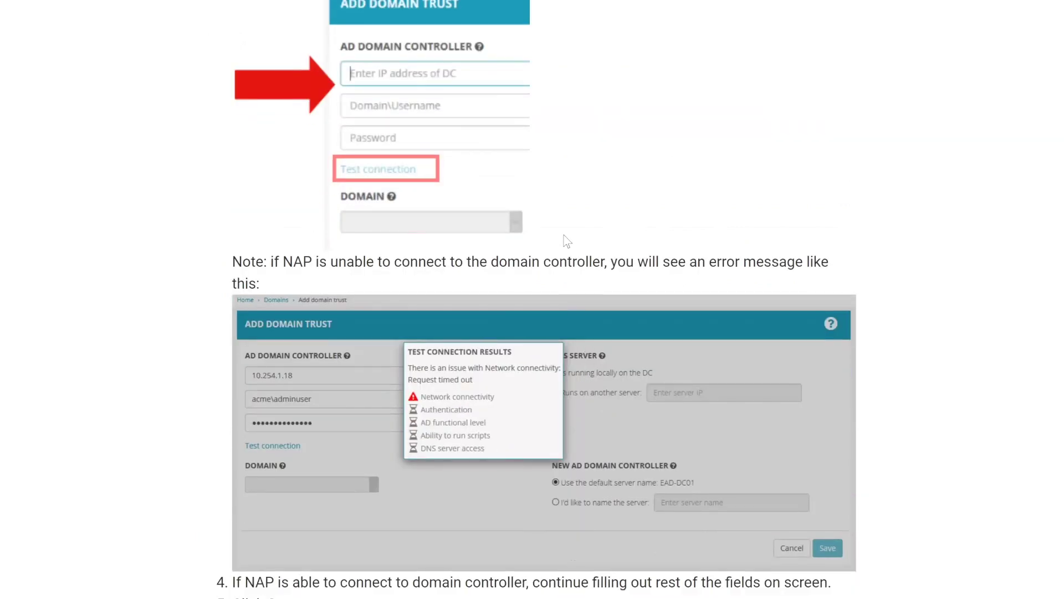
scroll(566, 239, down, 2)
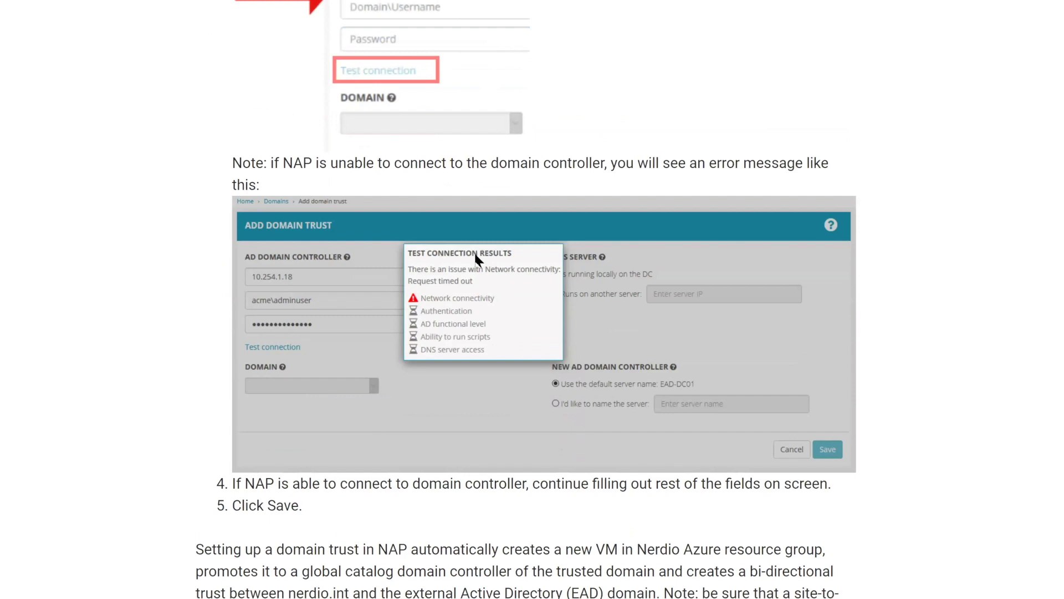
scroll(776, 351, down, 2)
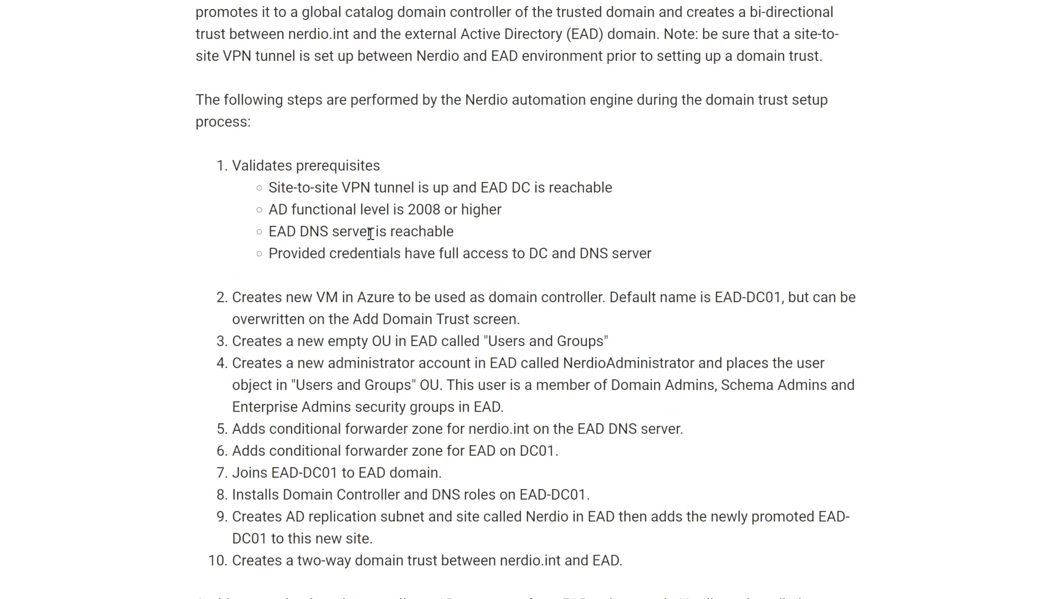
scroll(326, 242, down, 1)
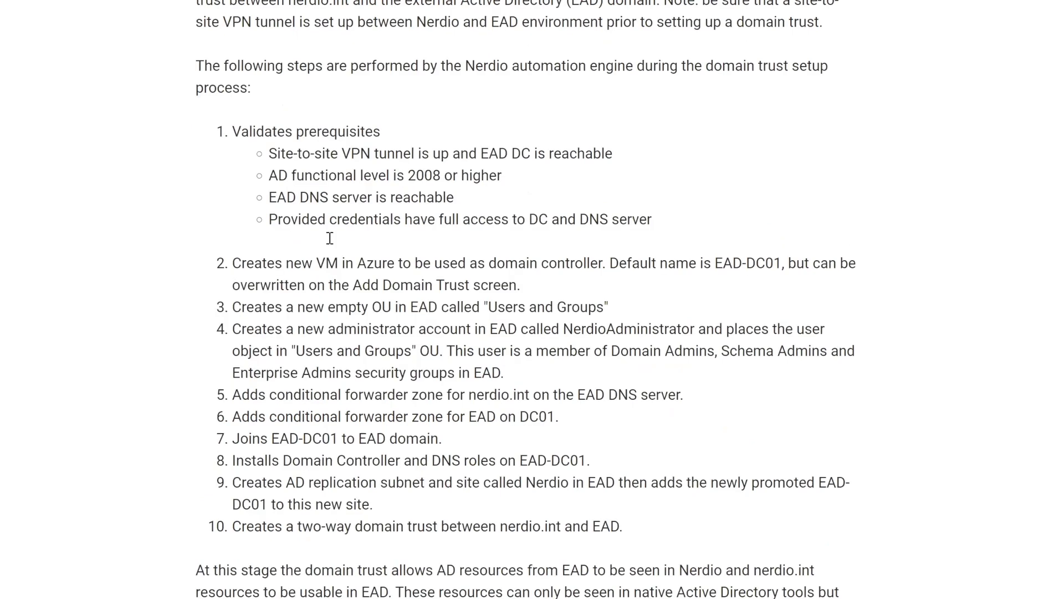
scroll(510, 234, down, 1)
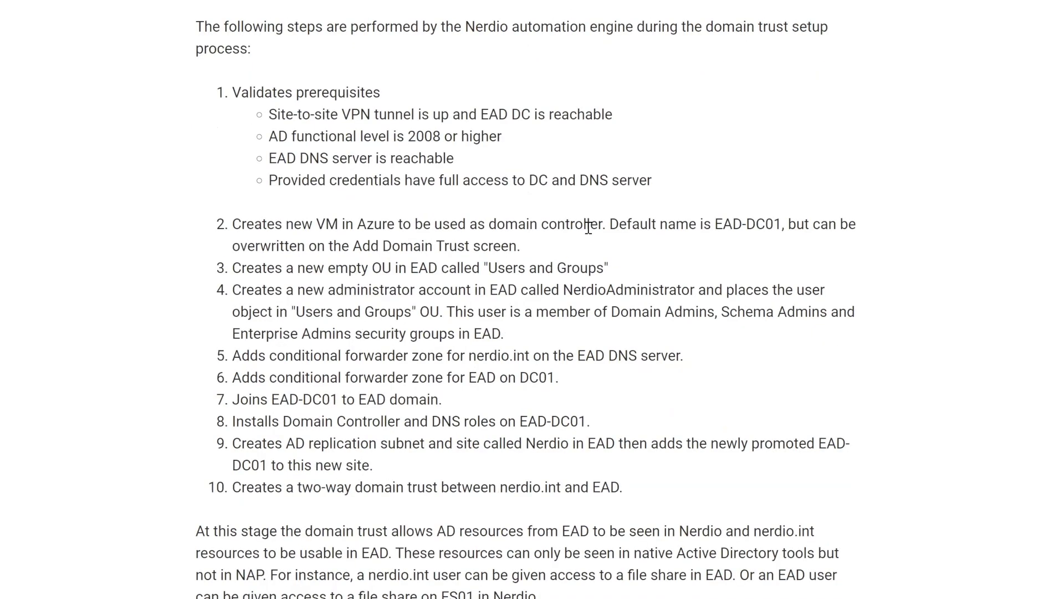
drag(719, 224, 783, 228)
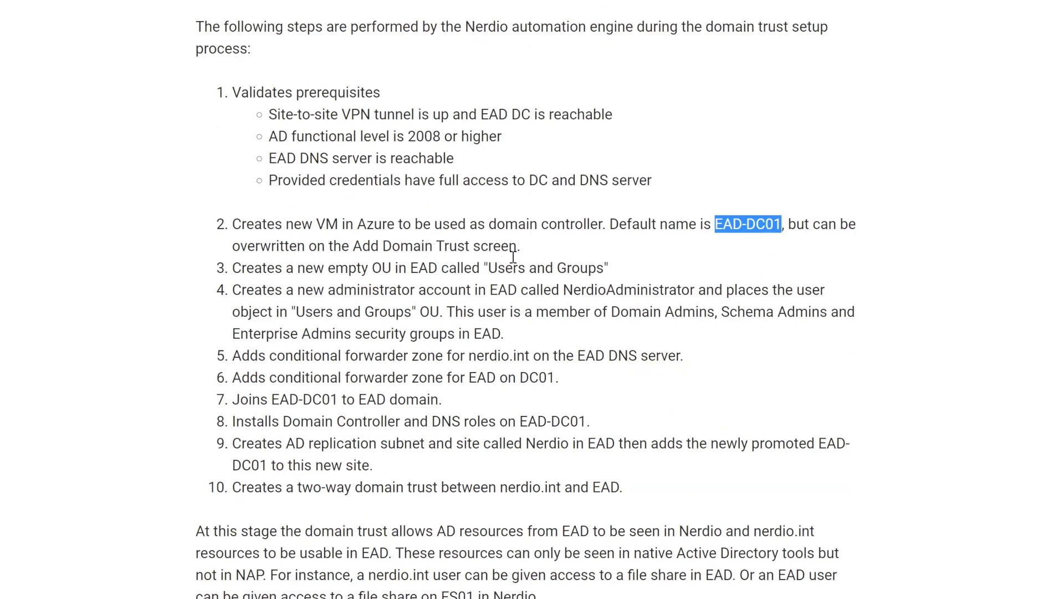
scroll(506, 256, down, 1)
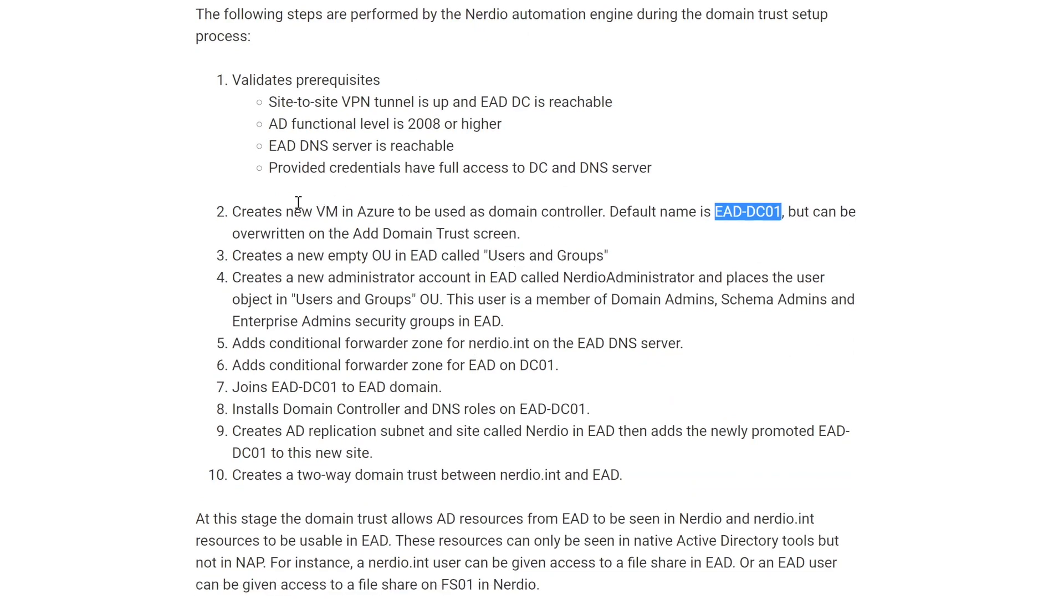
scroll(298, 203, down, 1)
drag(298, 195, 437, 196)
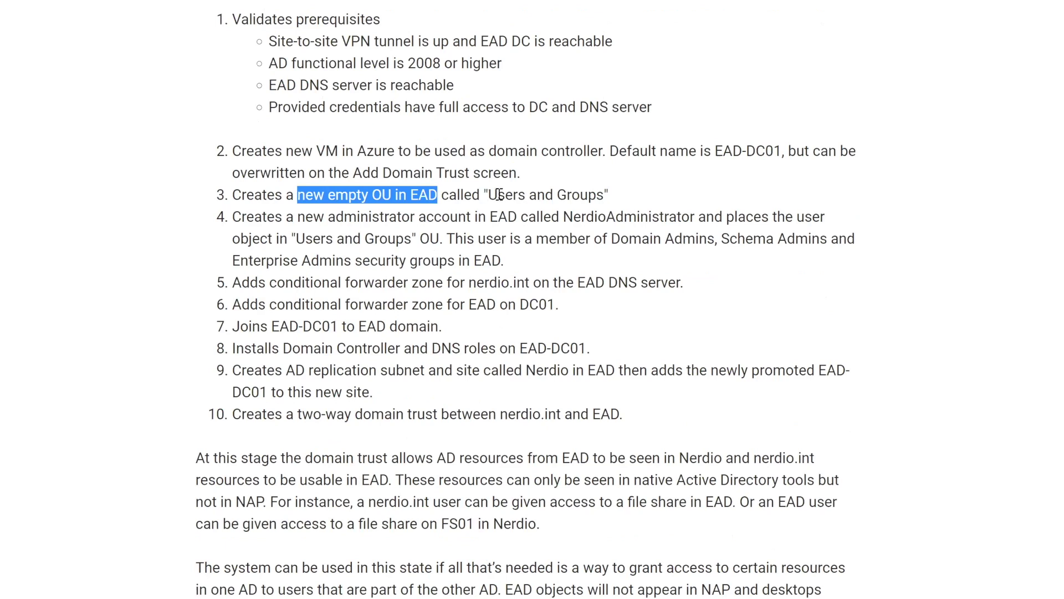
drag(491, 195, 603, 198)
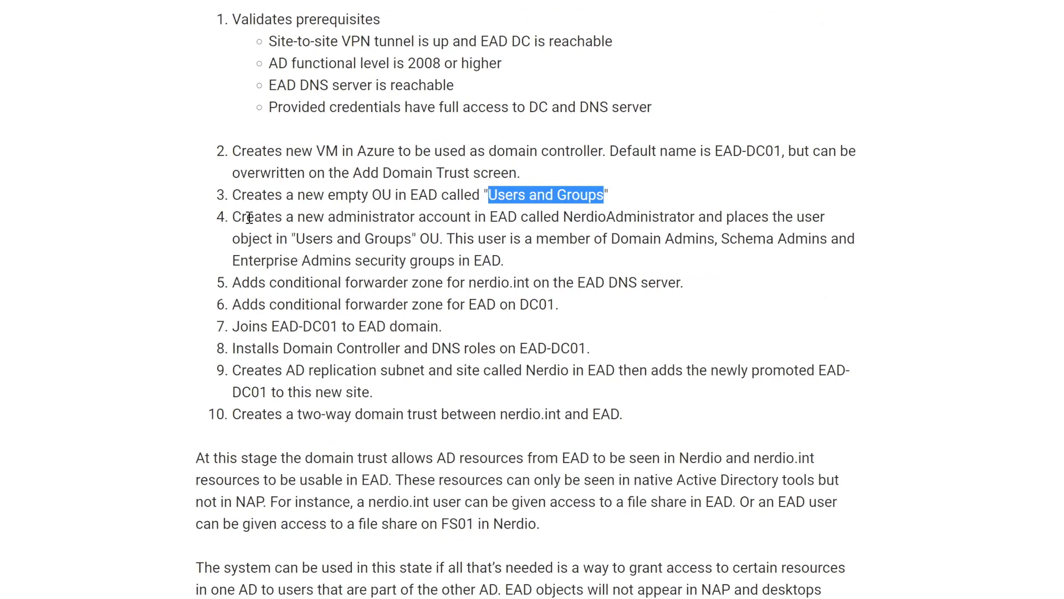
drag(232, 218, 684, 222)
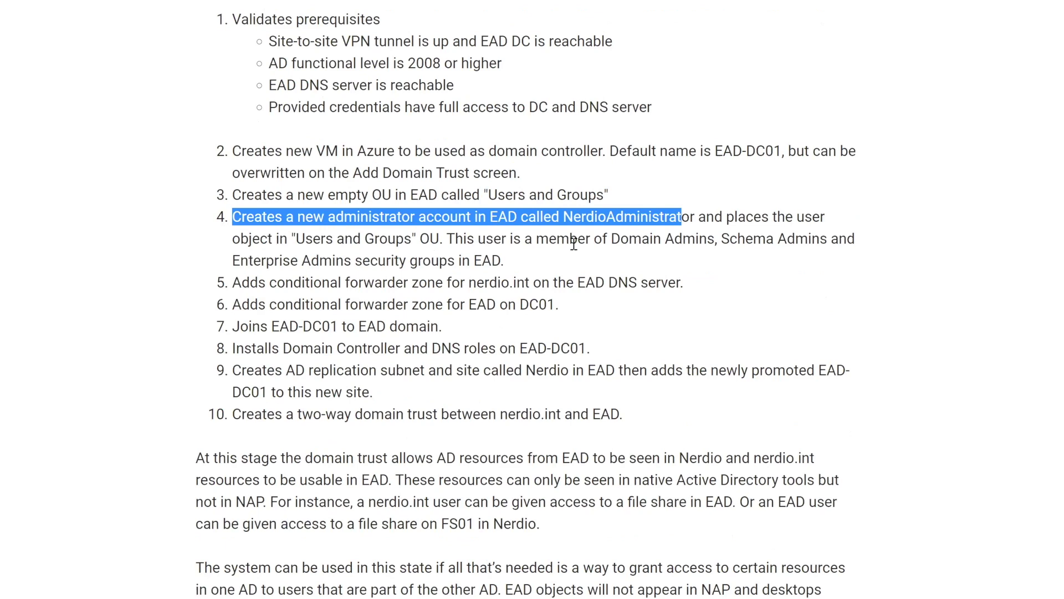
drag(296, 238, 447, 239)
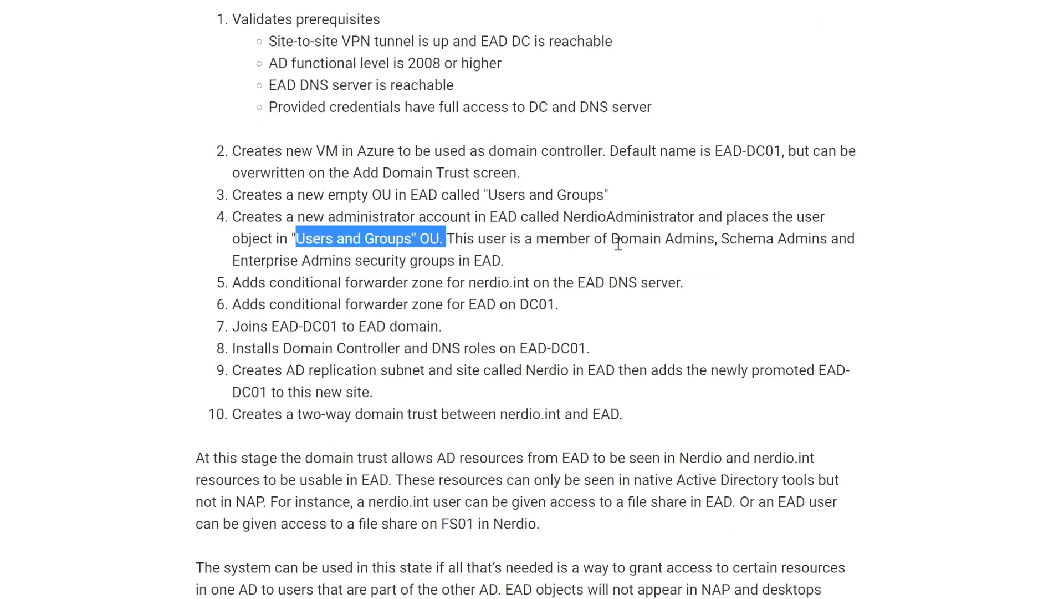
drag(611, 240, 724, 244)
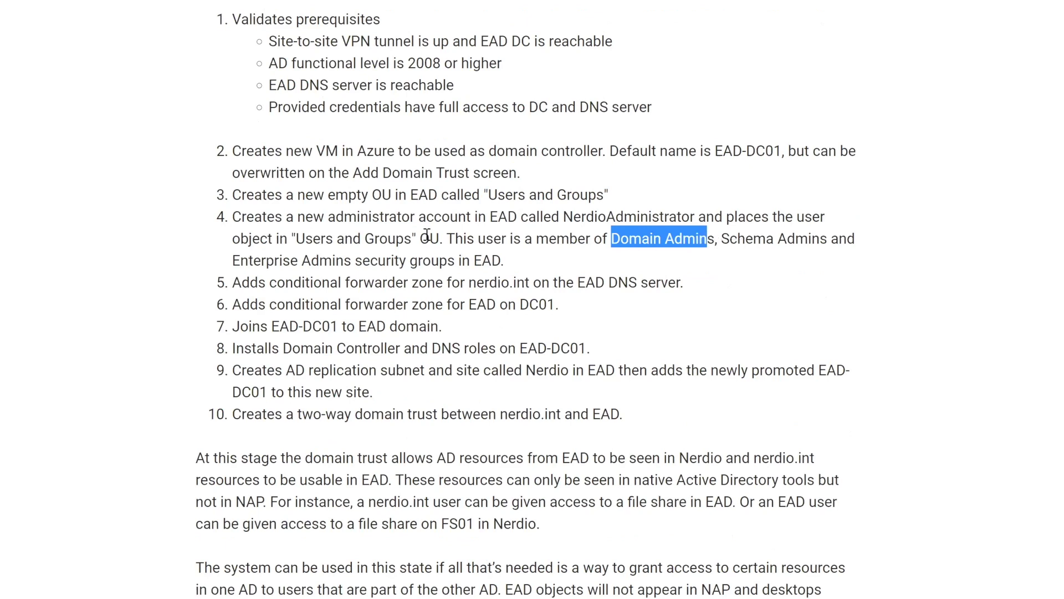
drag(233, 259, 291, 256)
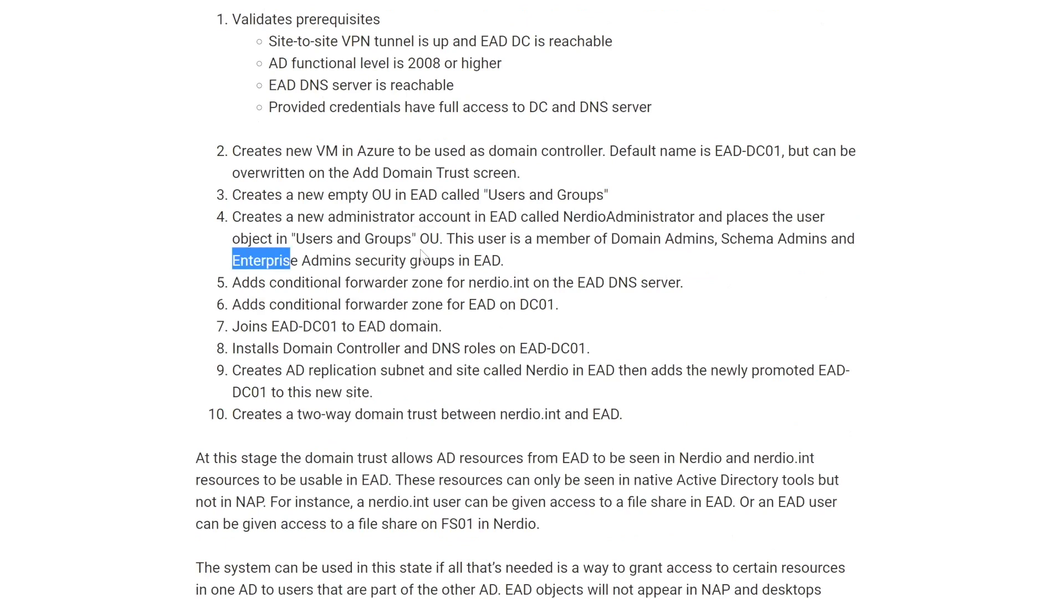
scroll(421, 252, down, 1)
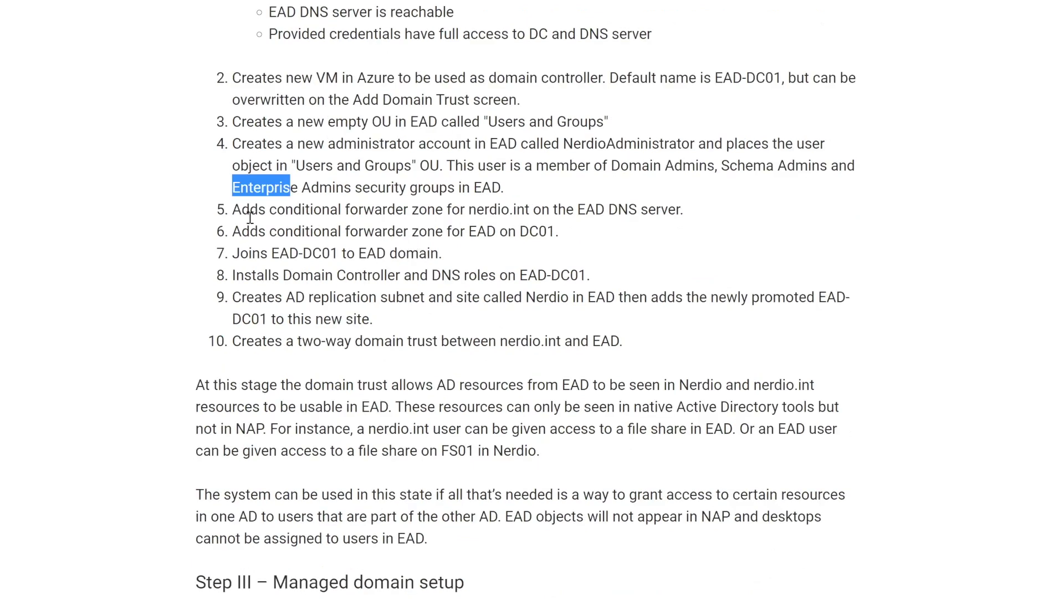
Highlight the conditional forwarder steps, EAD-DC01 domain join, and Domain Controller and DNS roles step.
drag(232, 211, 687, 211)
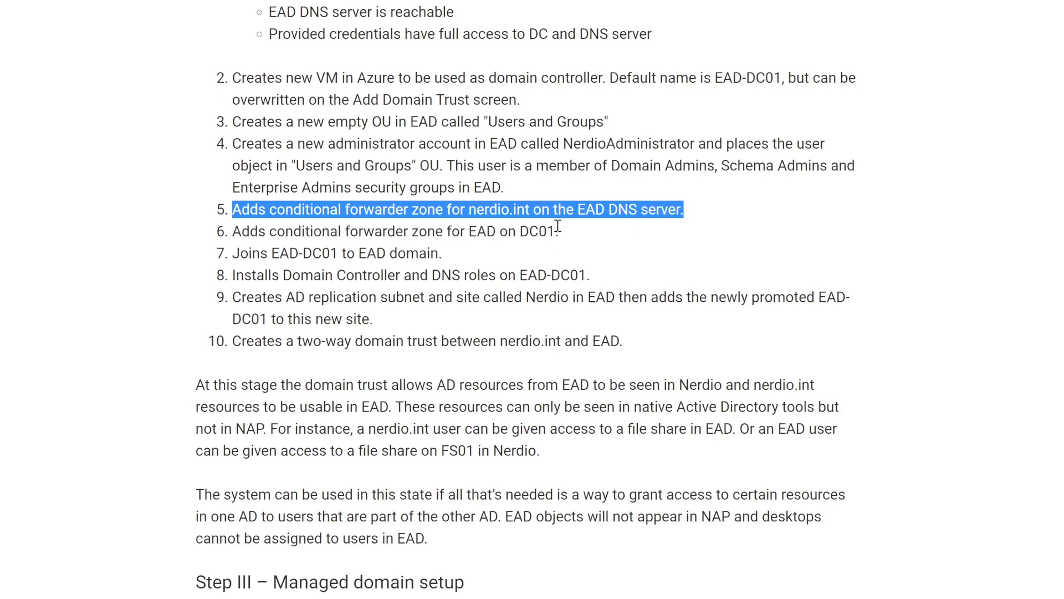
drag(556, 229, 240, 213)
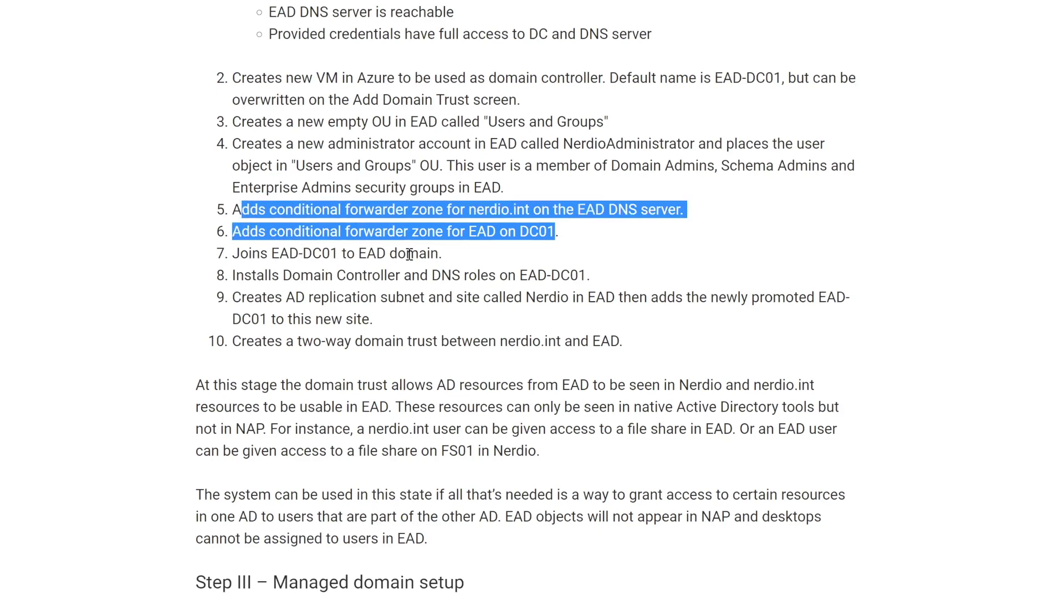
drag(267, 253, 338, 256)
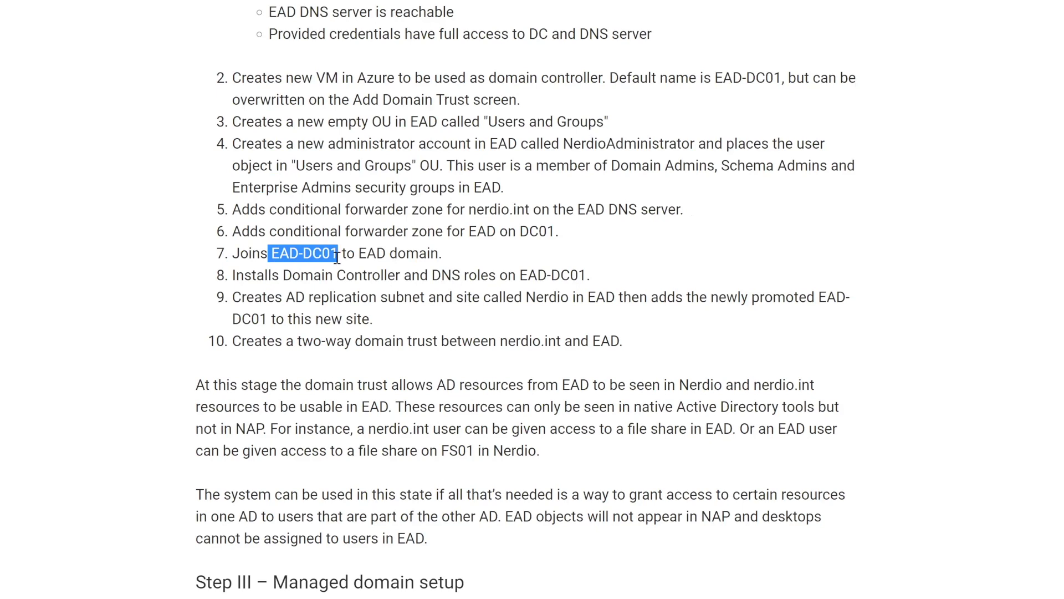
double_click(370, 256)
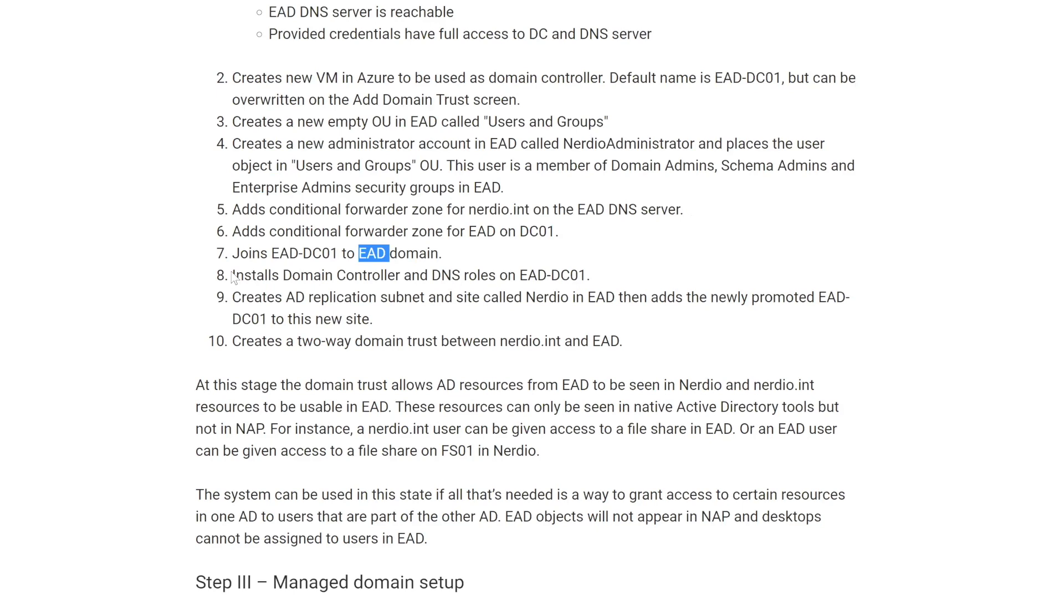
drag(232, 273, 571, 281)
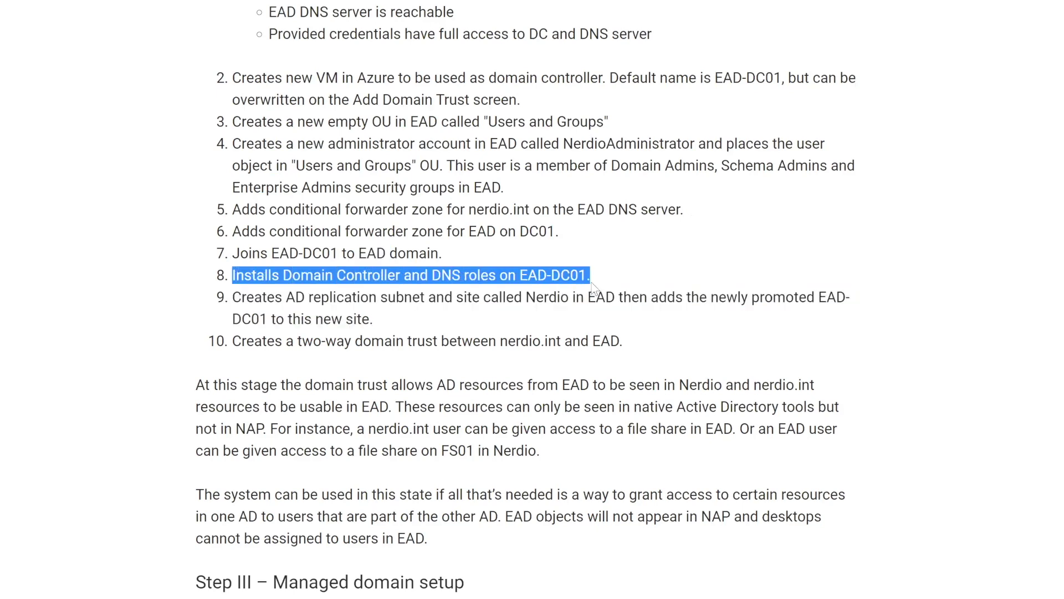
Highlight nerdio.int and EAD in the two-way trust step, then scroll to Step III.
scroll(575, 295, down, 1)
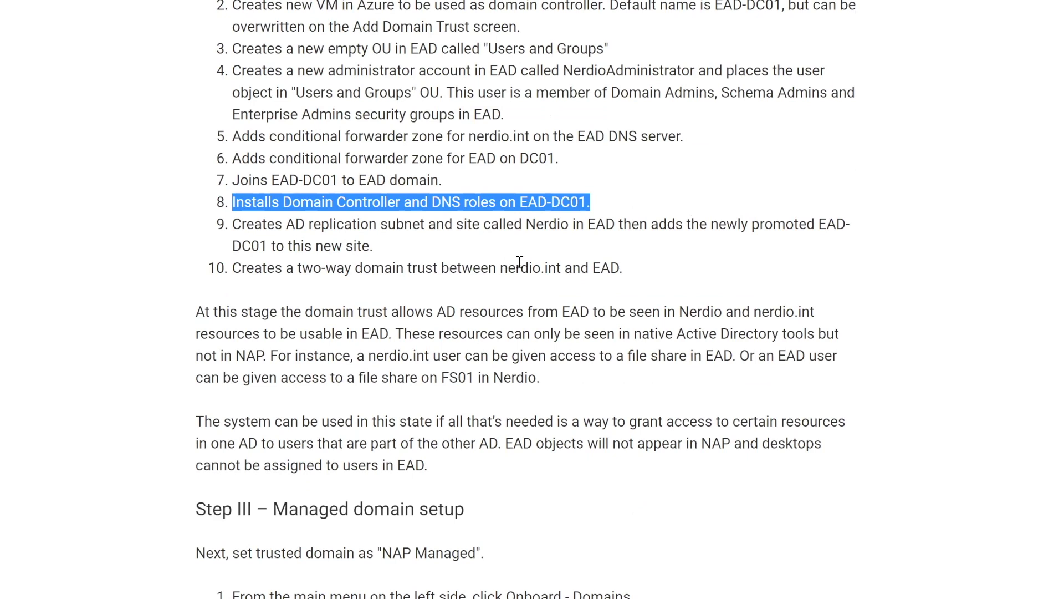
drag(501, 270, 556, 271)
double_click(601, 271)
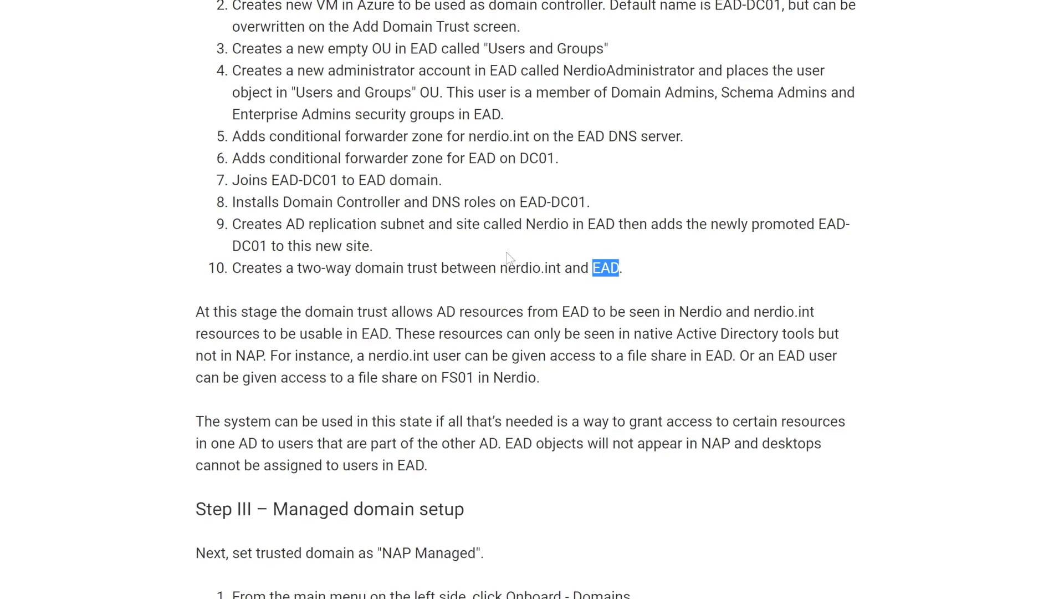
scroll(493, 257, down, 1)
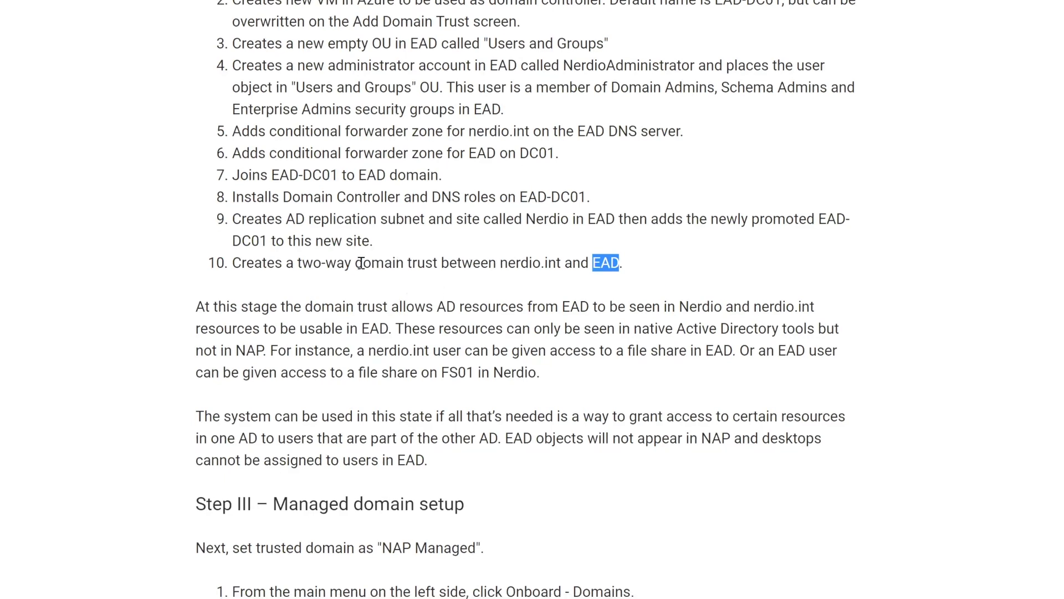
scroll(410, 260, down, 1)
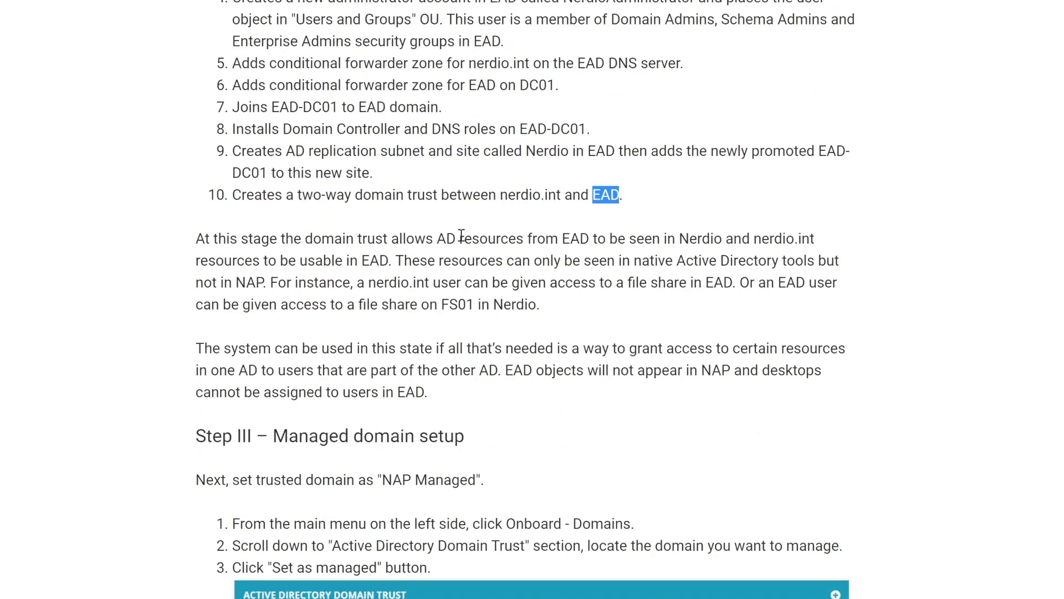
drag(445, 240, 464, 241)
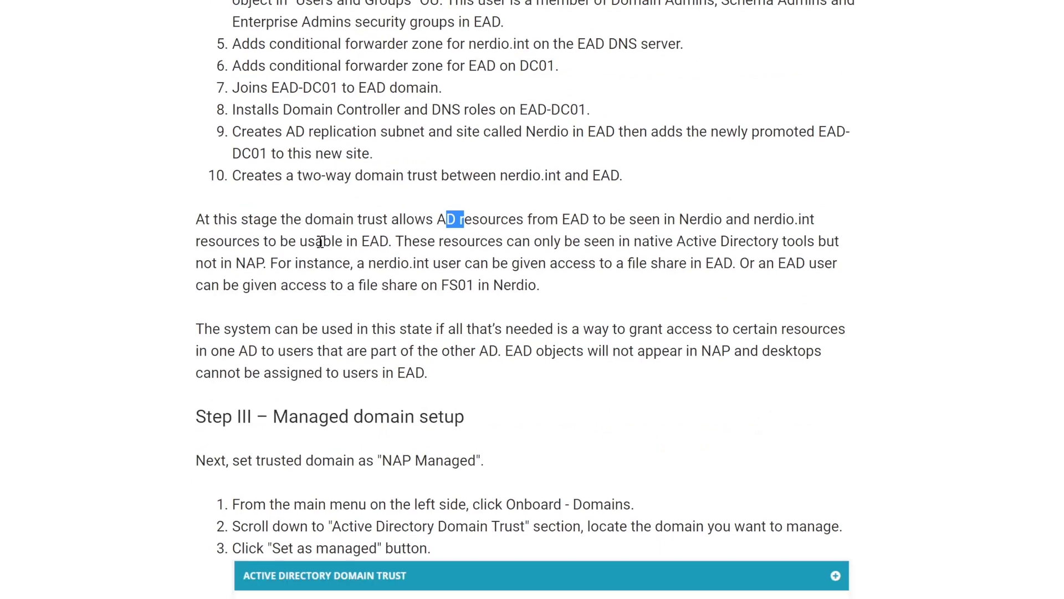
Scroll the article to Step III and the Set as NAP Managed screenshot.
scroll(319, 251, up, 4)
scroll(319, 251, down, 7)
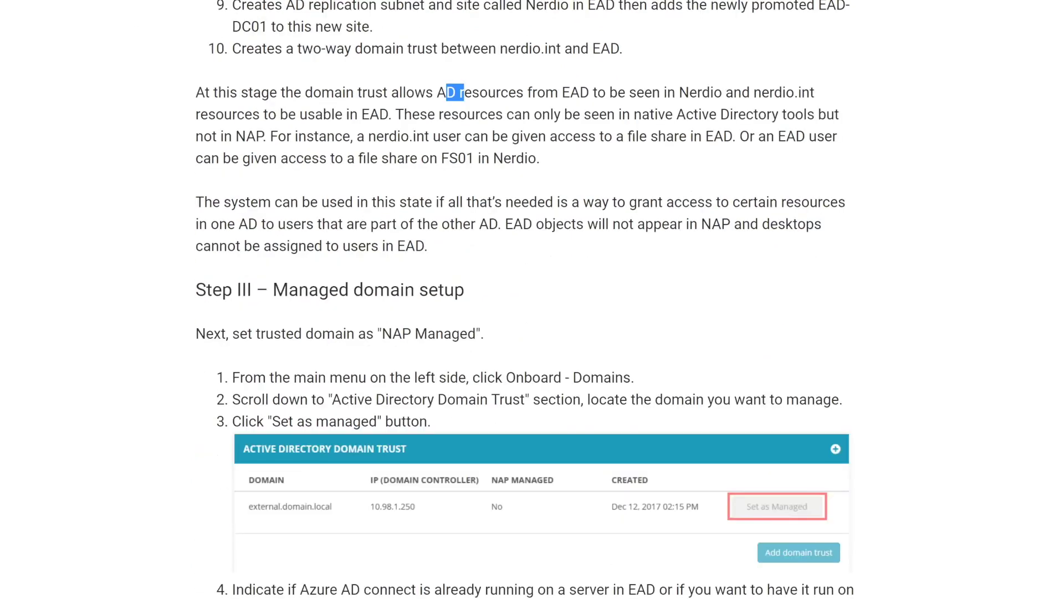
scroll(442, 285, down, 1)
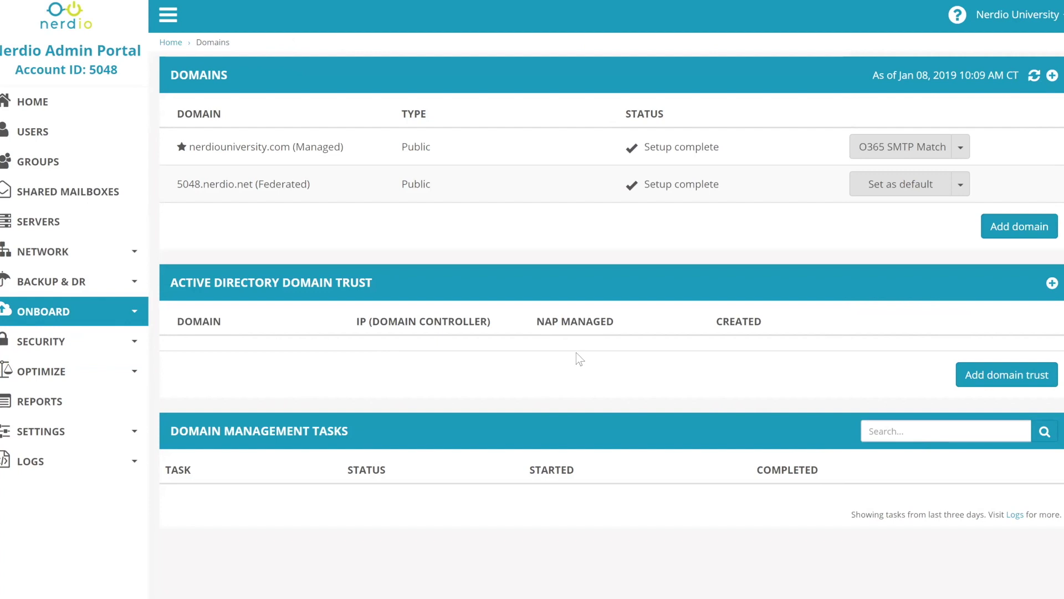
Open SERVERS, scroll through DC01, FS01, PRX01 and the rest, then focus the search box.
click(53, 232)
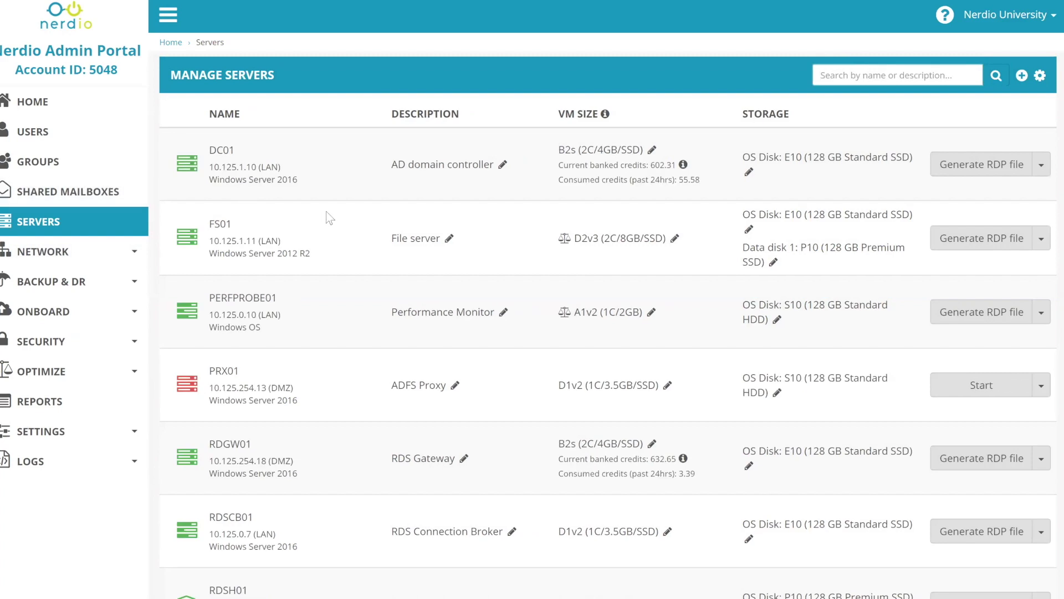
scroll(355, 226, down, 3)
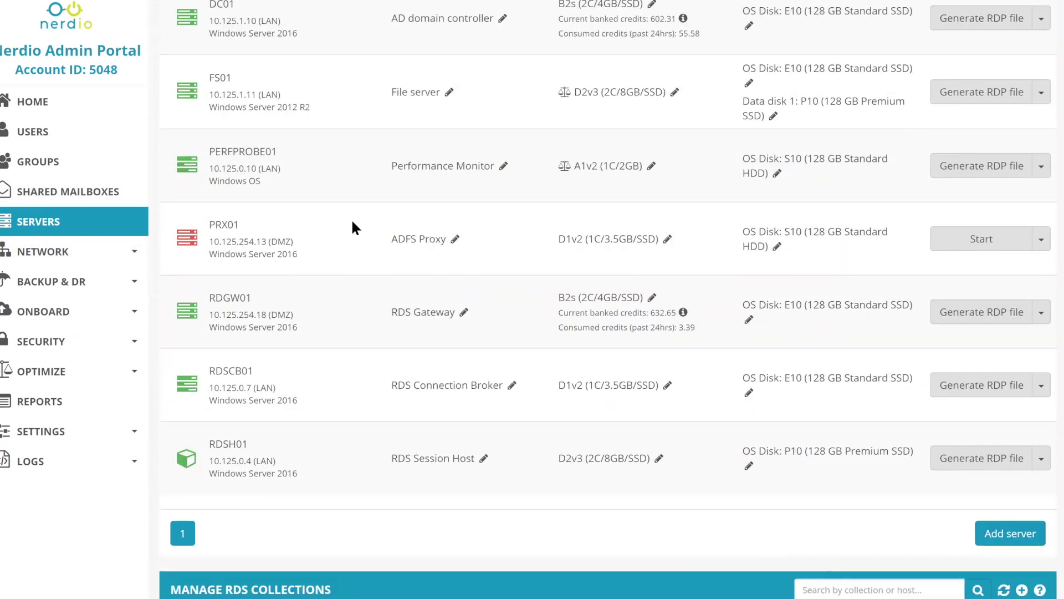
scroll(352, 222, up, 2)
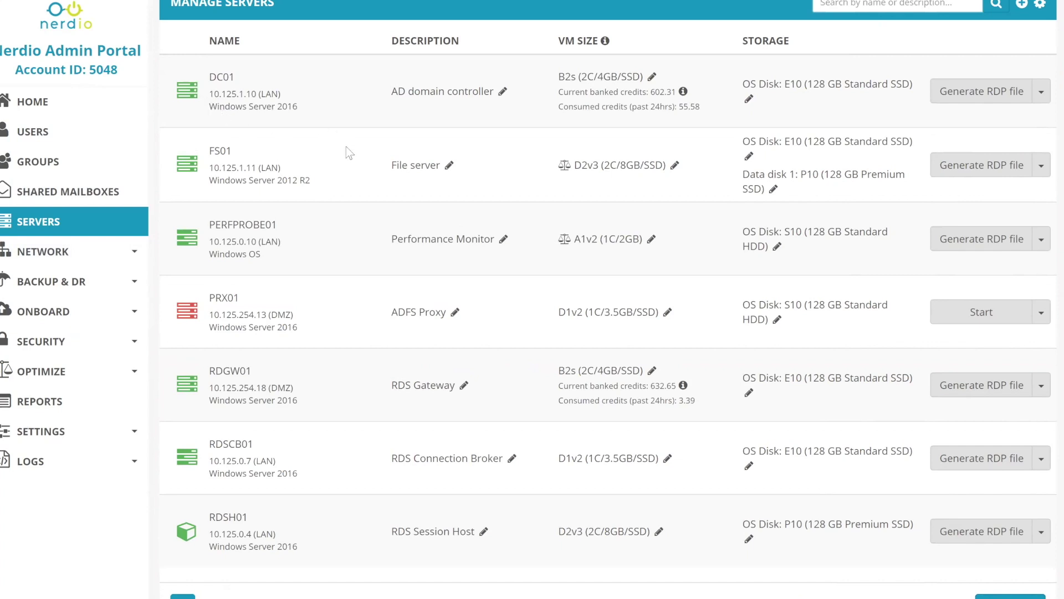
click(821, 4)
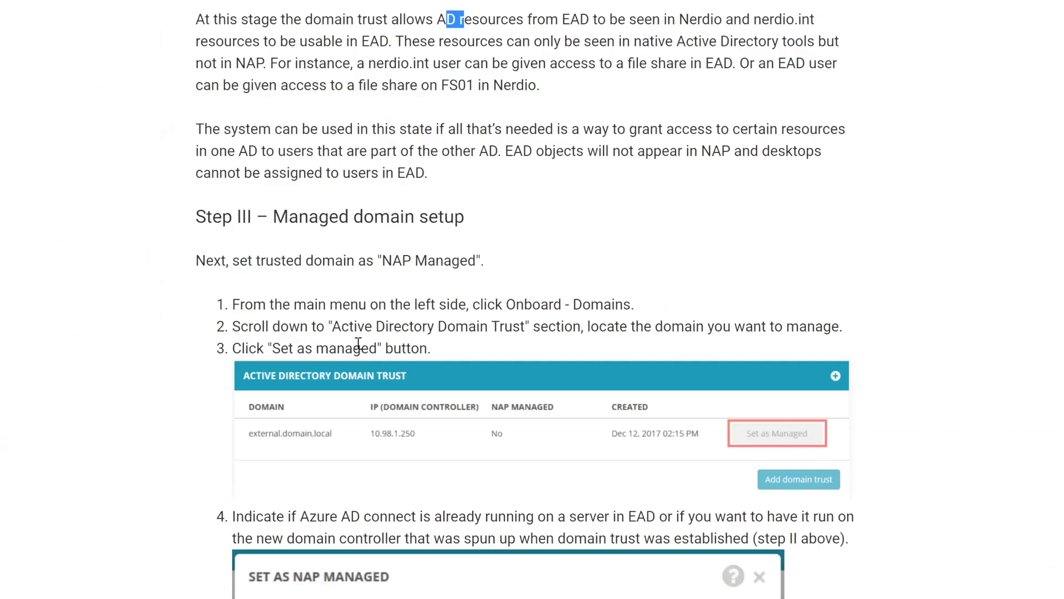
Highlight 'NAP Managed' in the Step III instructions and scroll further down.
scroll(297, 276, down, 1)
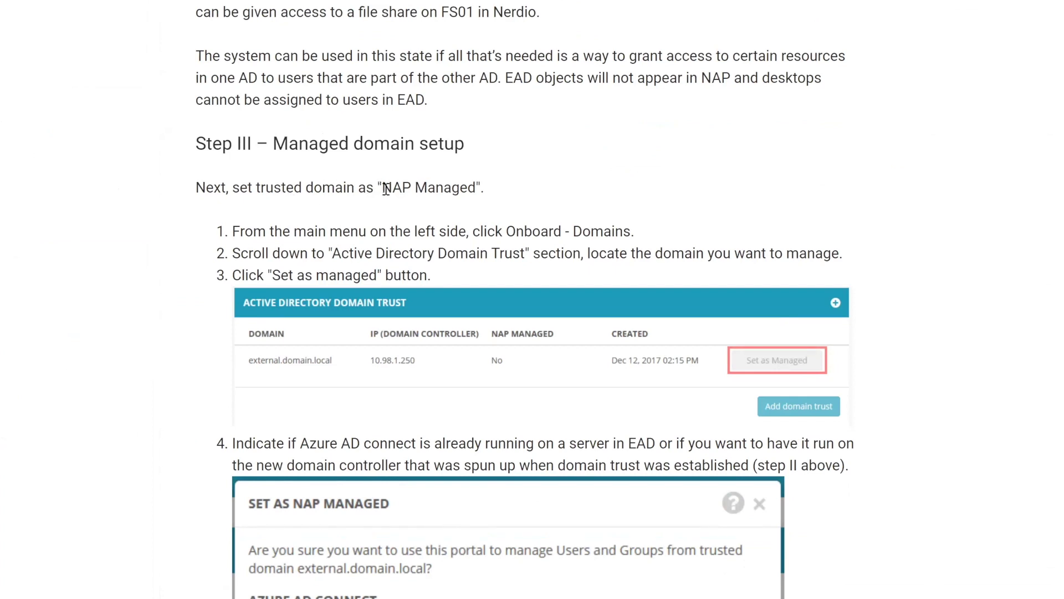
drag(382, 189, 472, 189)
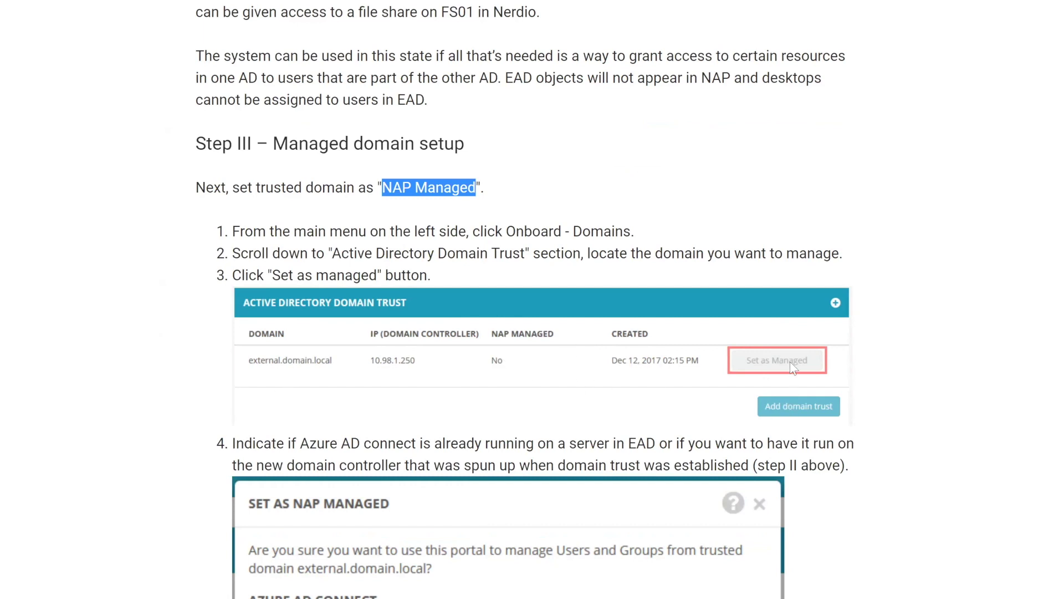
scroll(792, 367, down, 1)
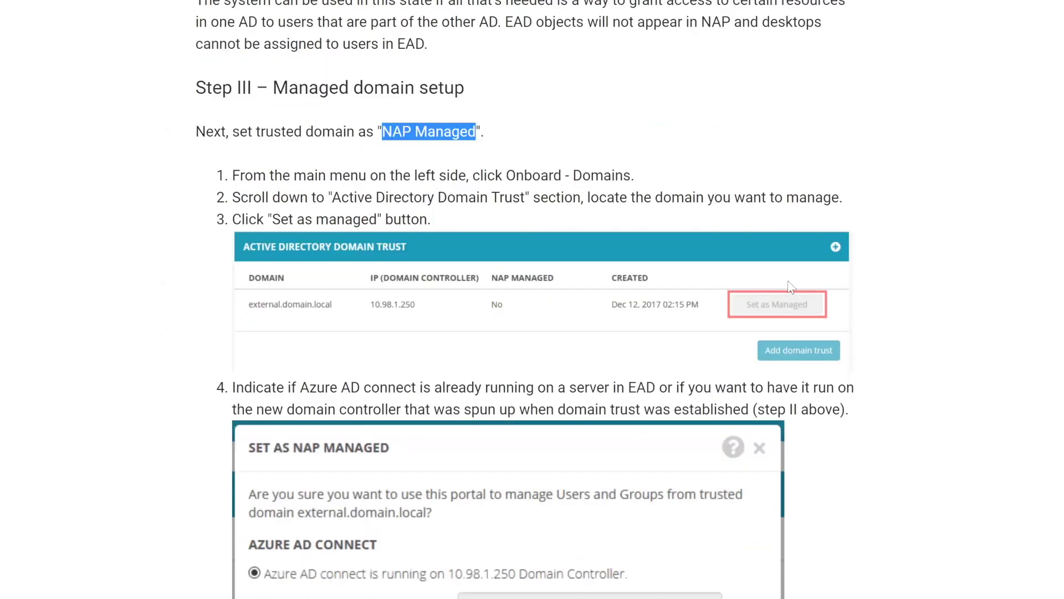
scroll(792, 287, down, 1)
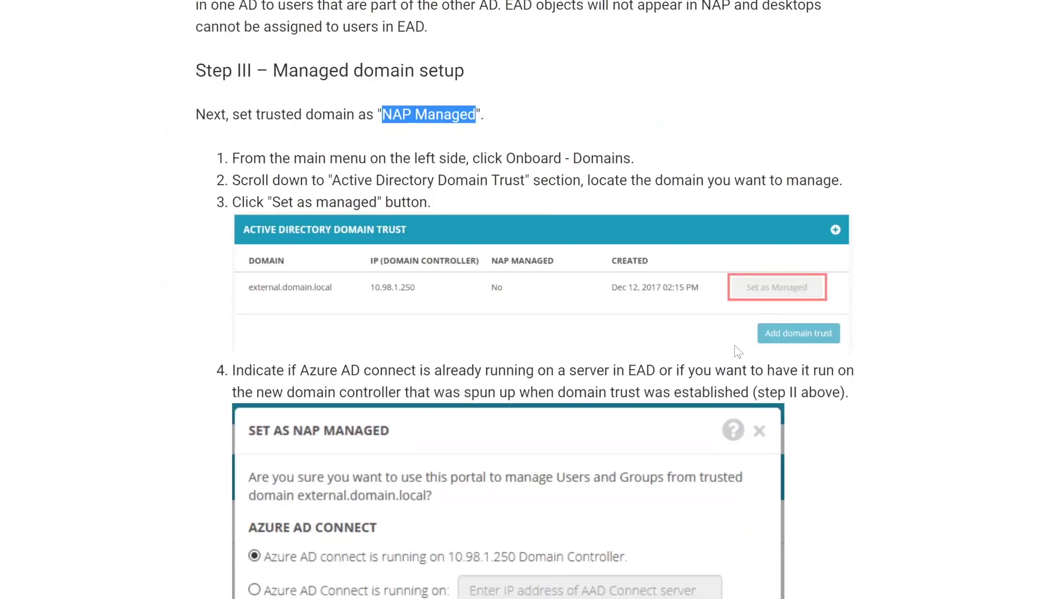
scroll(737, 353, down, 4)
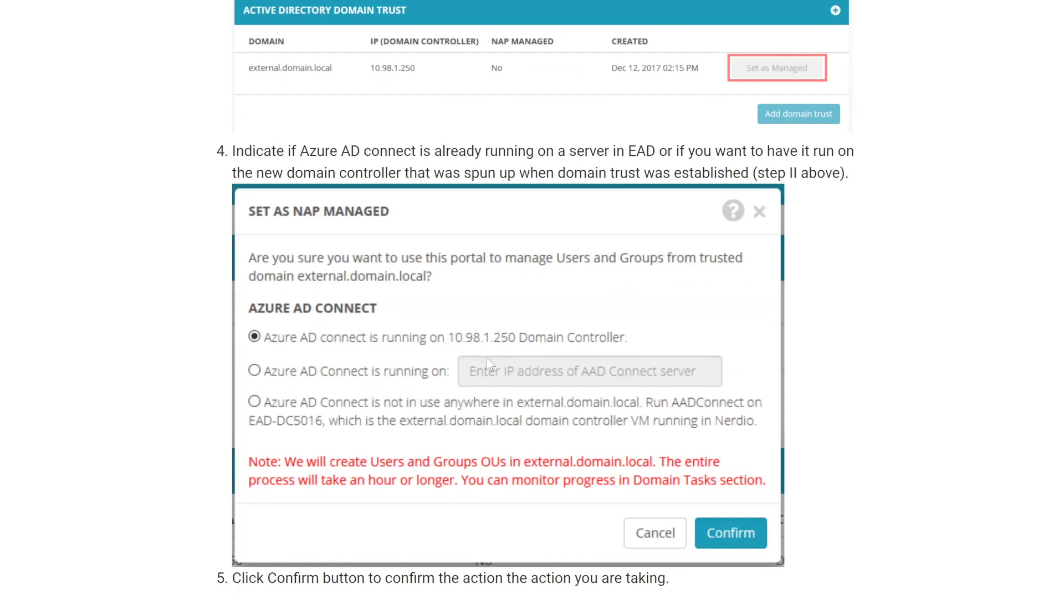
Scroll through the Set as NAP Managed dialog screenshot to the Azure AD Connect steps 4 and 5.
scroll(486, 357, up, 8)
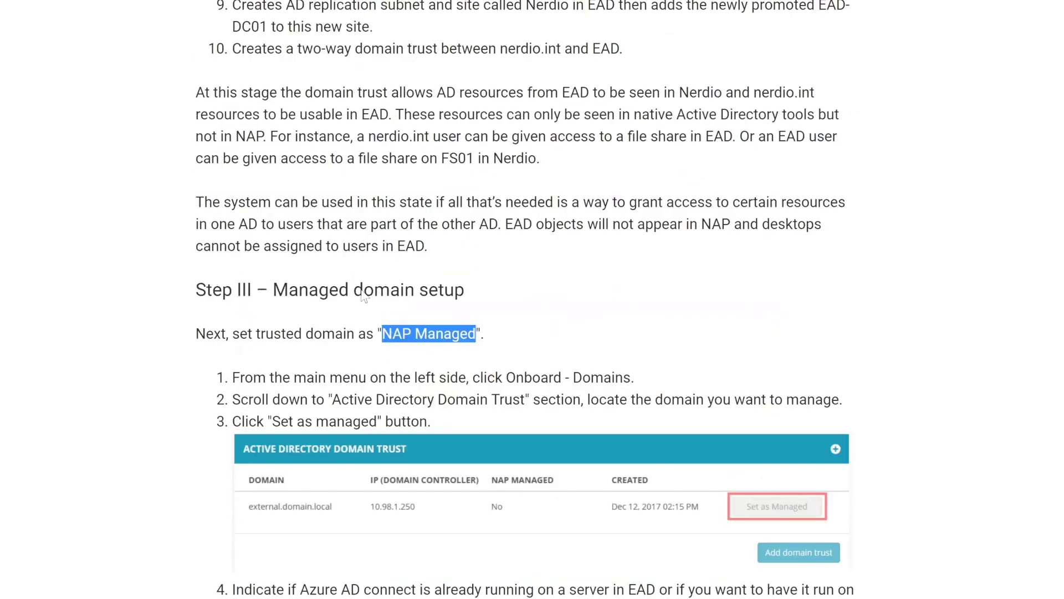
scroll(383, 287, up, 10)
scroll(394, 331, down, 3)
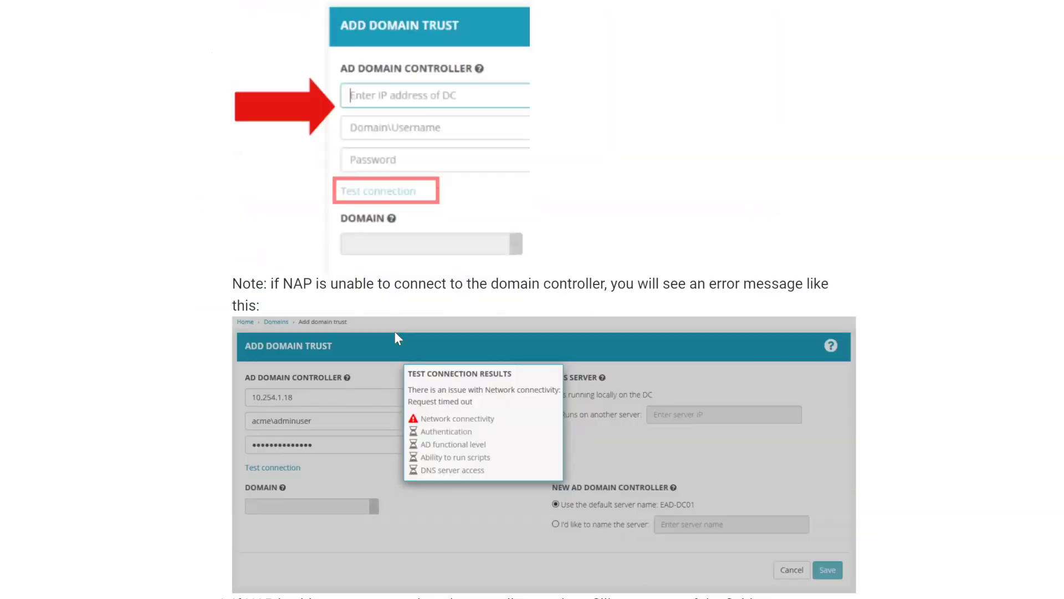
scroll(394, 331, down, 8)
scroll(388, 352, down, 1)
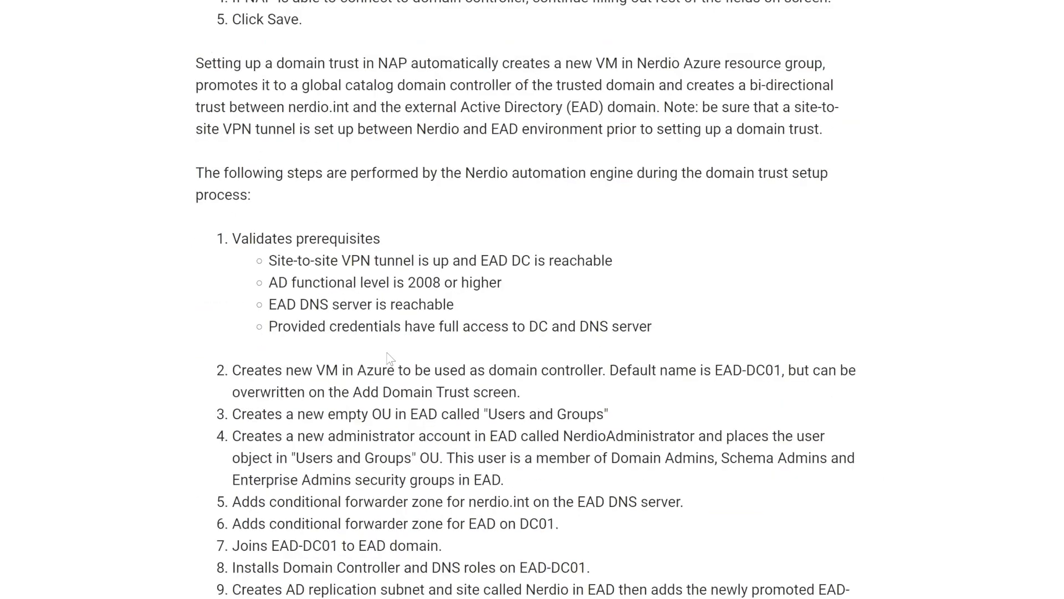
scroll(385, 355, down, 1)
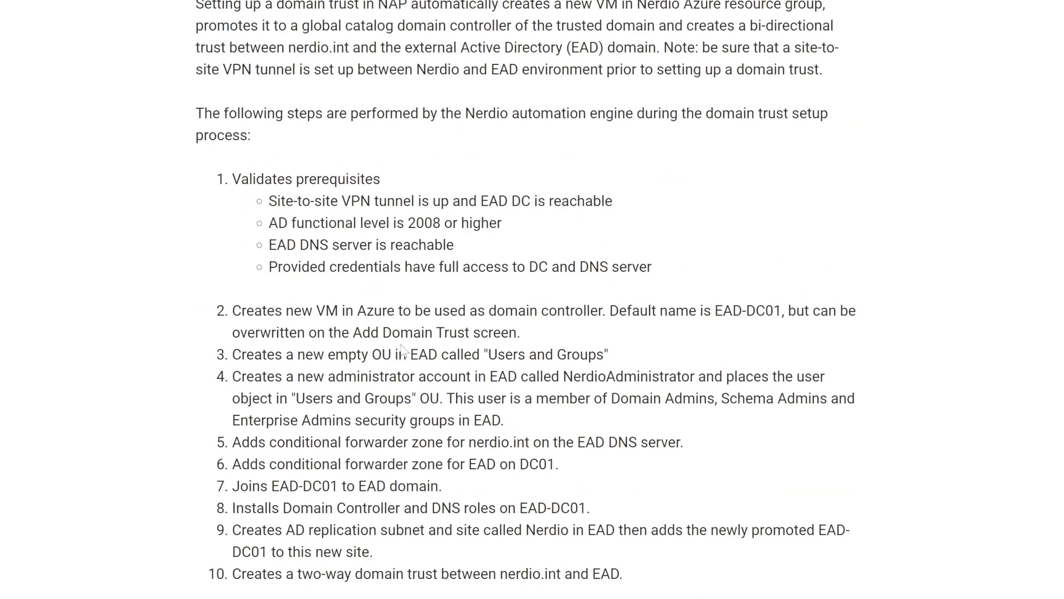
scroll(324, 446, down, 3)
scroll(330, 449, down, 10)
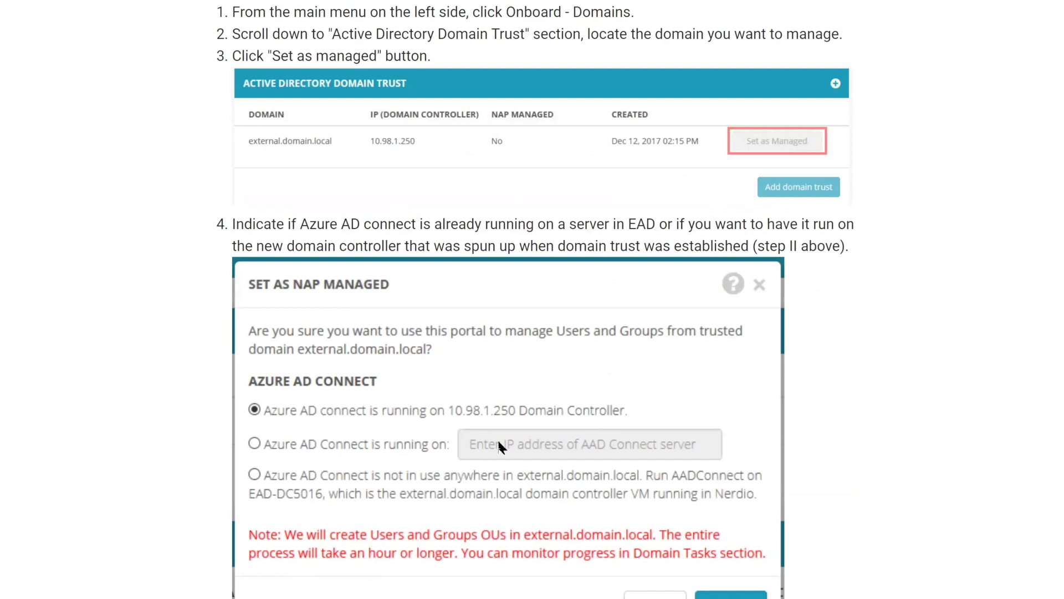
scroll(305, 412, down, 1)
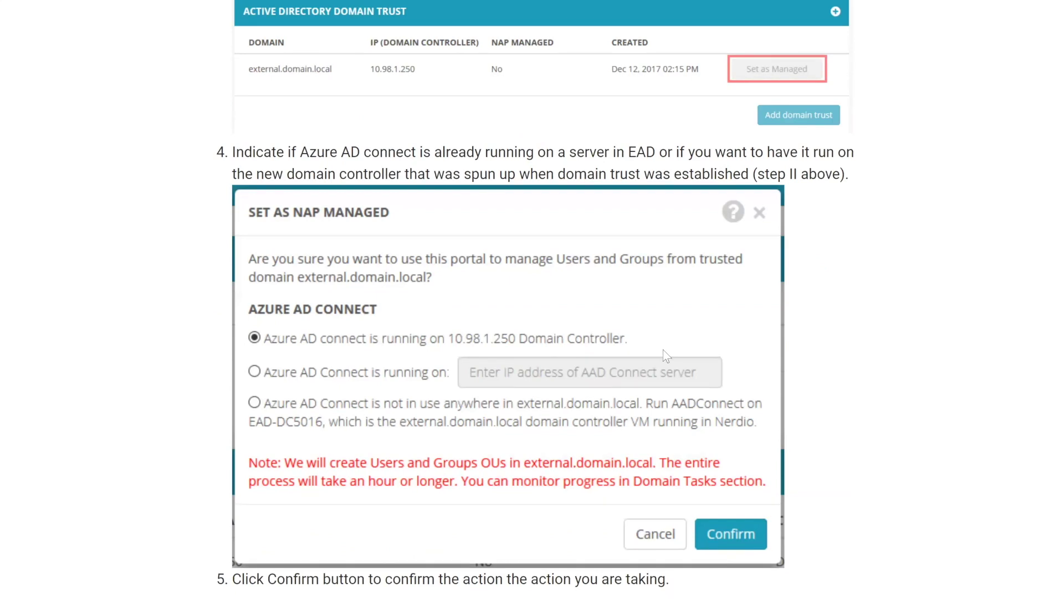
scroll(663, 350, up, 10)
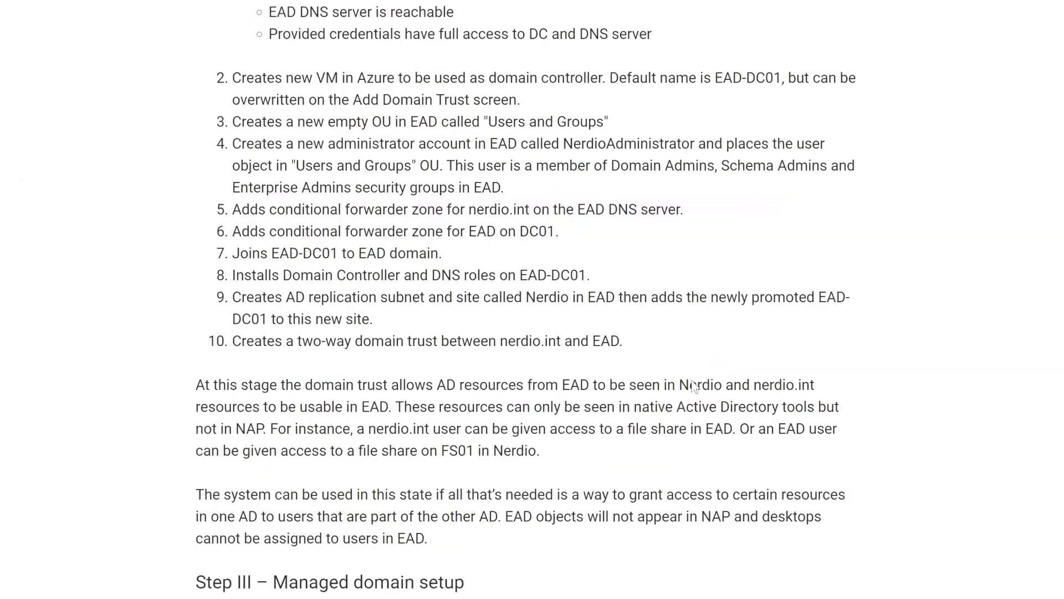
scroll(682, 277, up, 10)
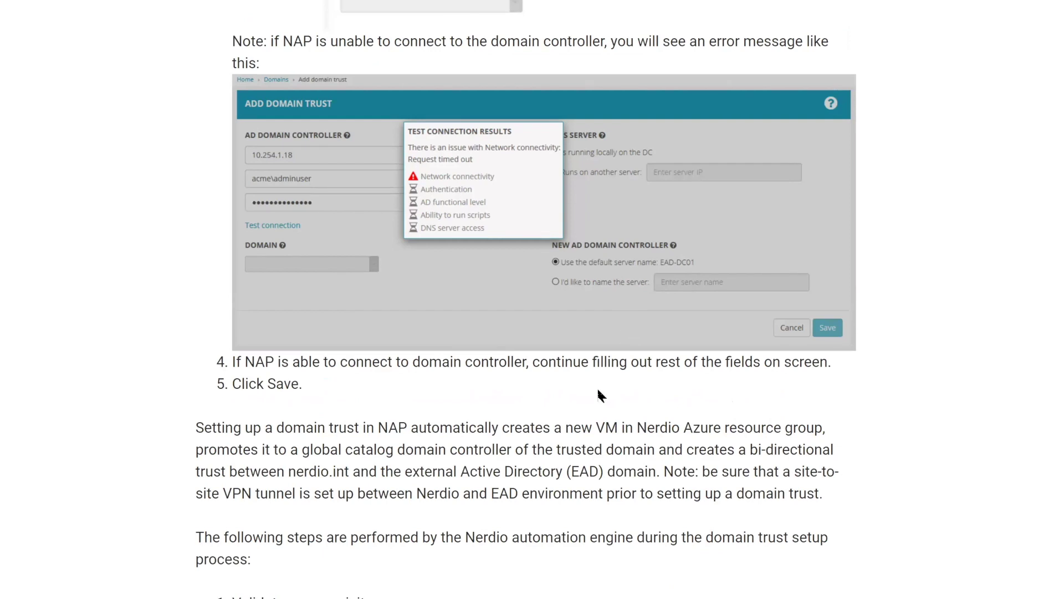
scroll(598, 395, down, 7)
scroll(575, 358, down, 8)
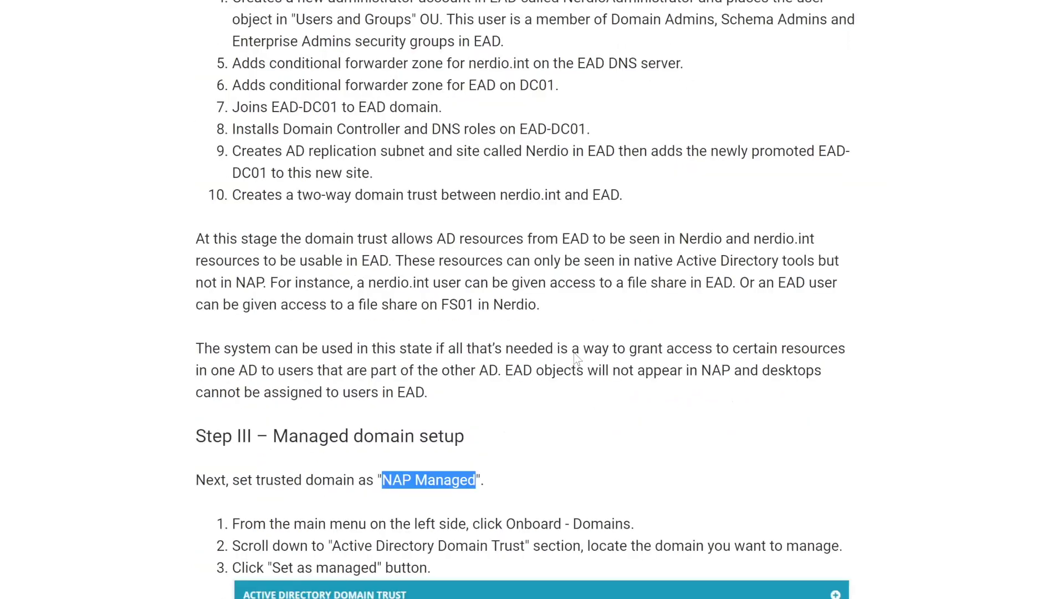
scroll(575, 358, down, 11)
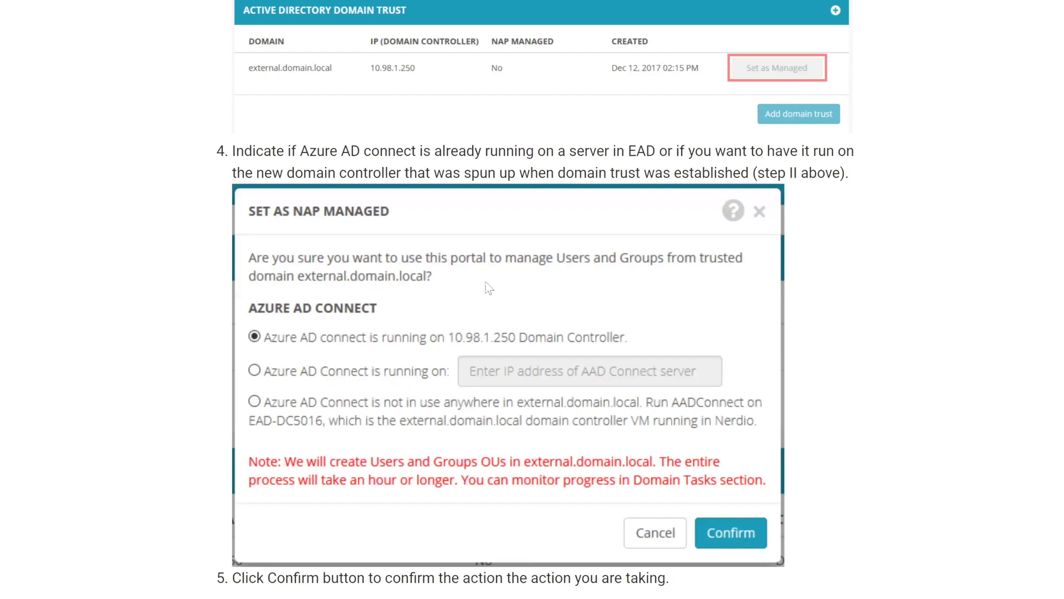
scroll(418, 303, down, 1)
scroll(422, 304, down, 1)
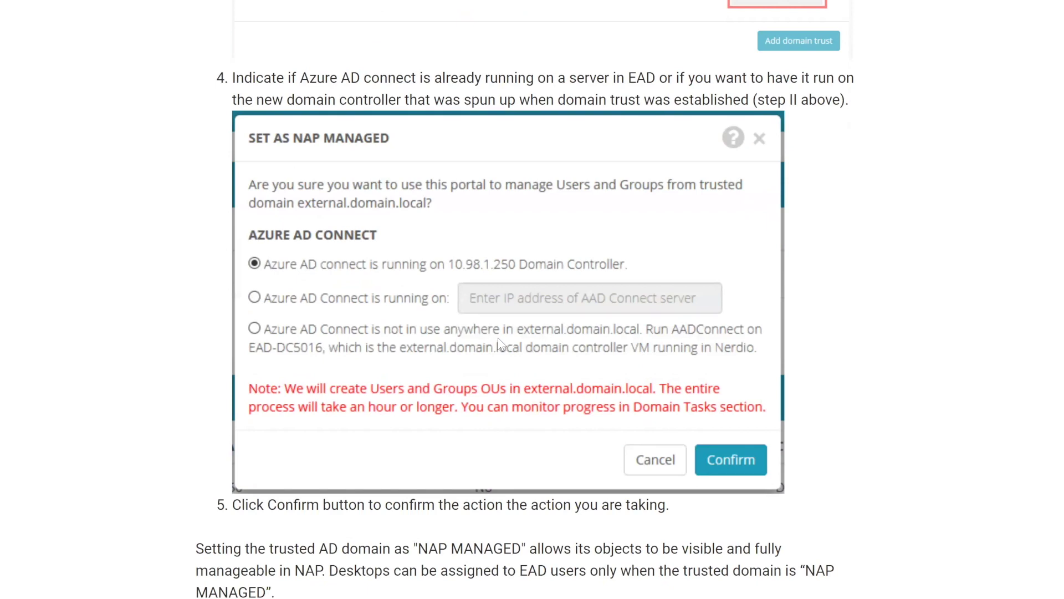
scroll(497, 337, down, 1)
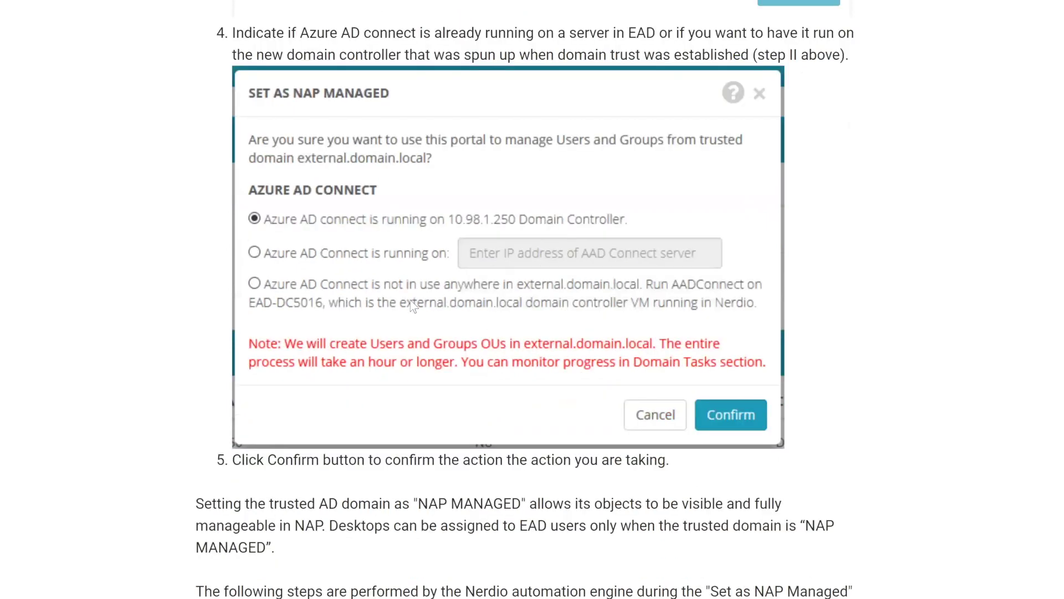
scroll(472, 351, down, 5)
scroll(472, 350, down, 1)
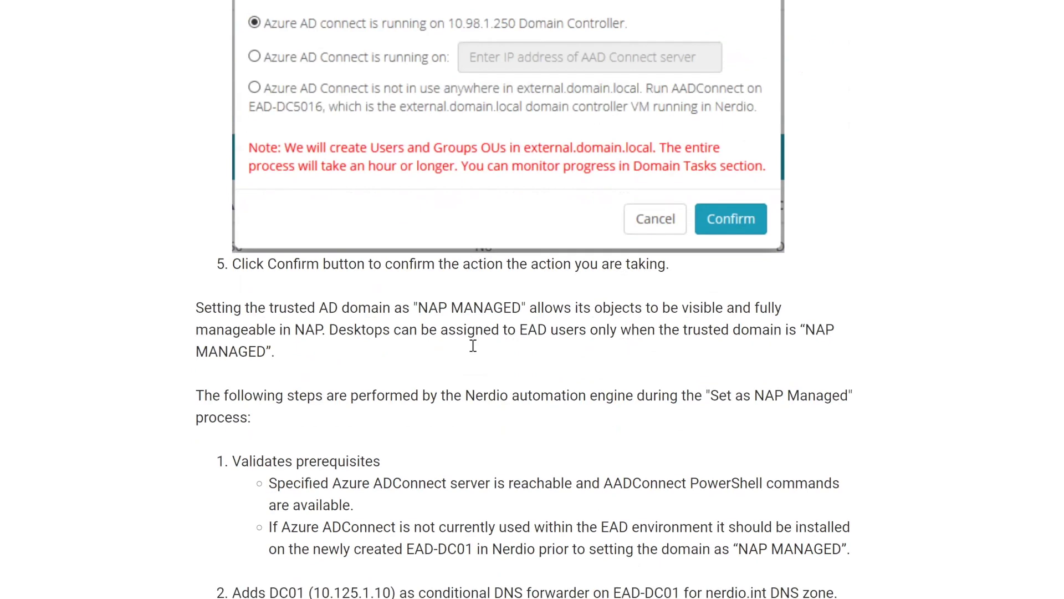
scroll(472, 347, down, 5)
scroll(288, 102, down, 2)
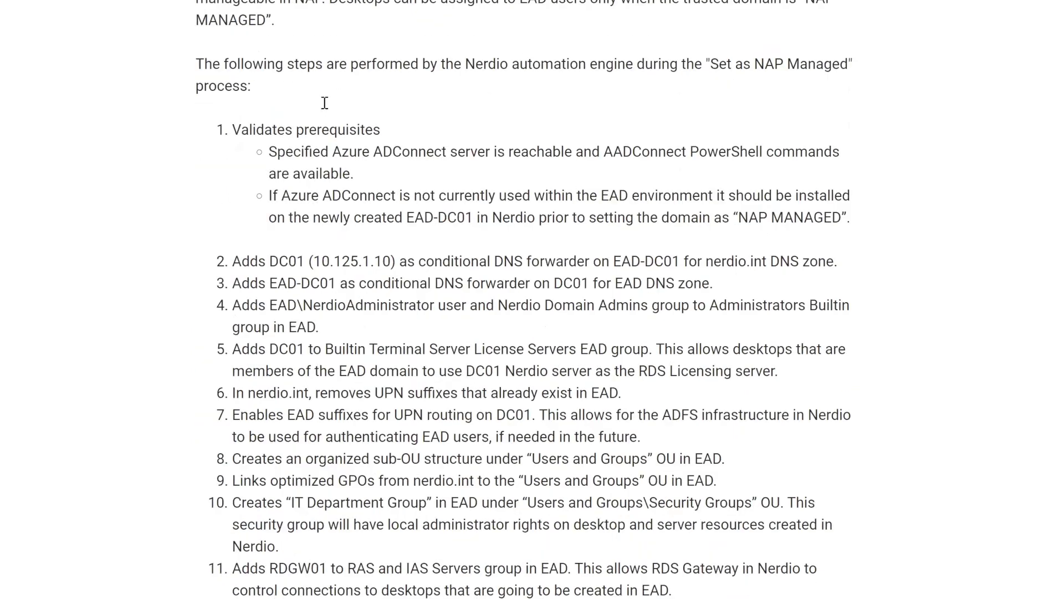
scroll(312, 126, down, 2)
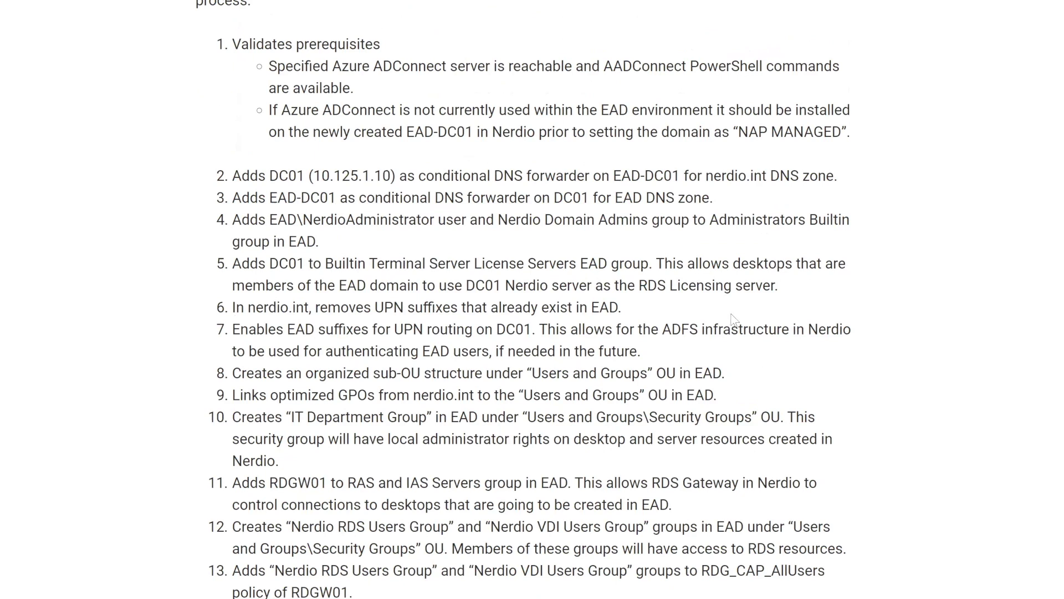
scroll(866, 205, up, 6)
scroll(267, 400, up, 5)
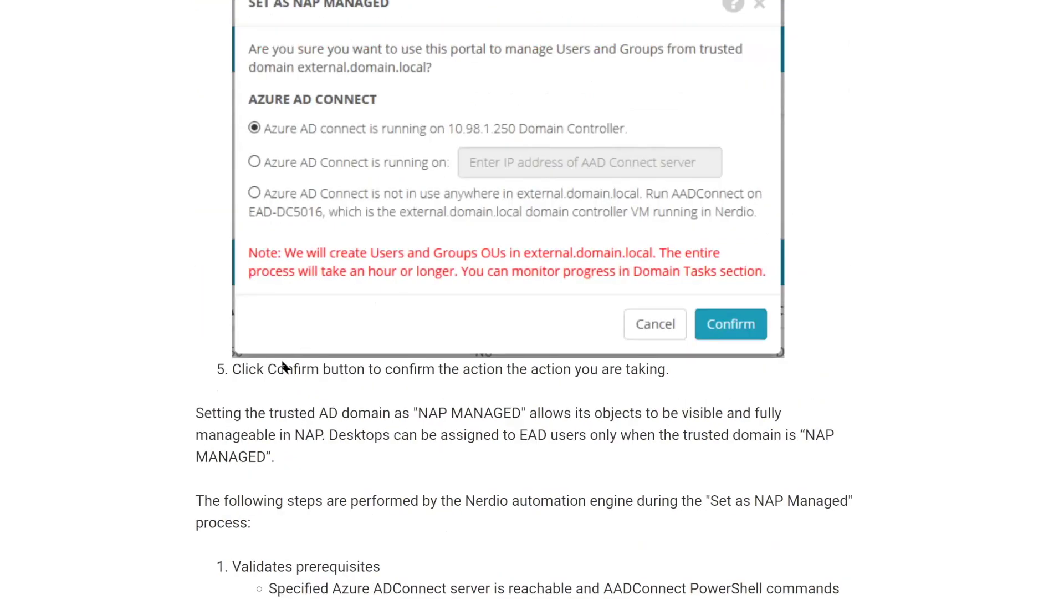
scroll(280, 366, up, 4)
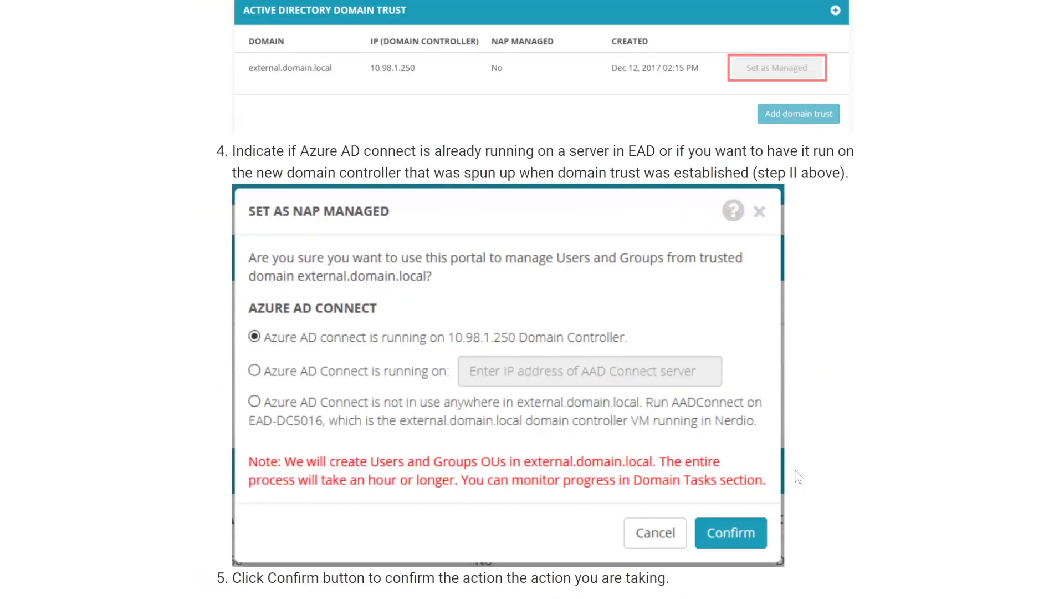
scroll(798, 477, down, 2)
scroll(613, 521, down, 2)
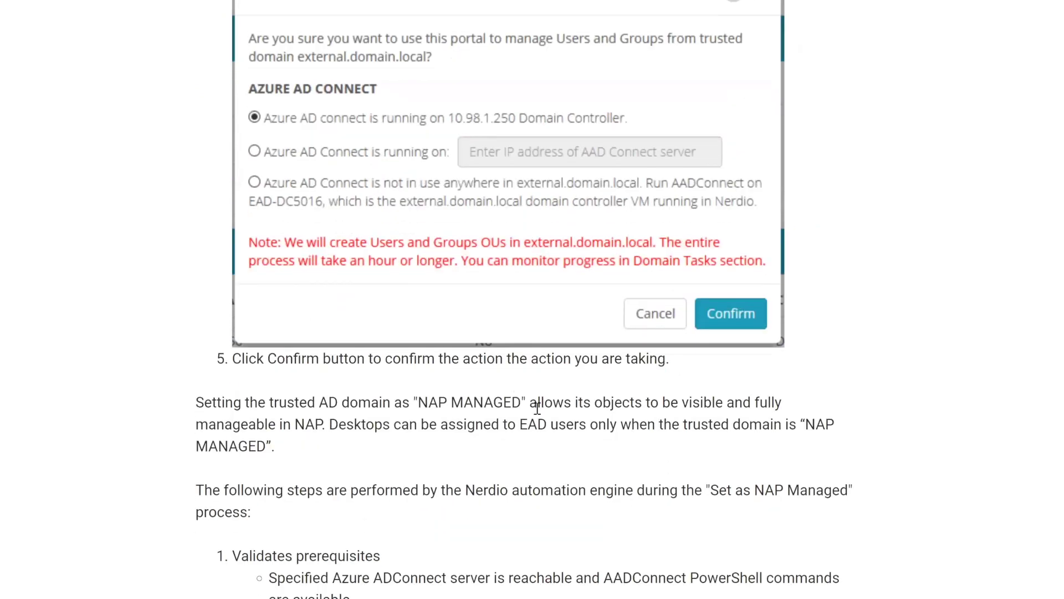
scroll(275, 292, down, 5)
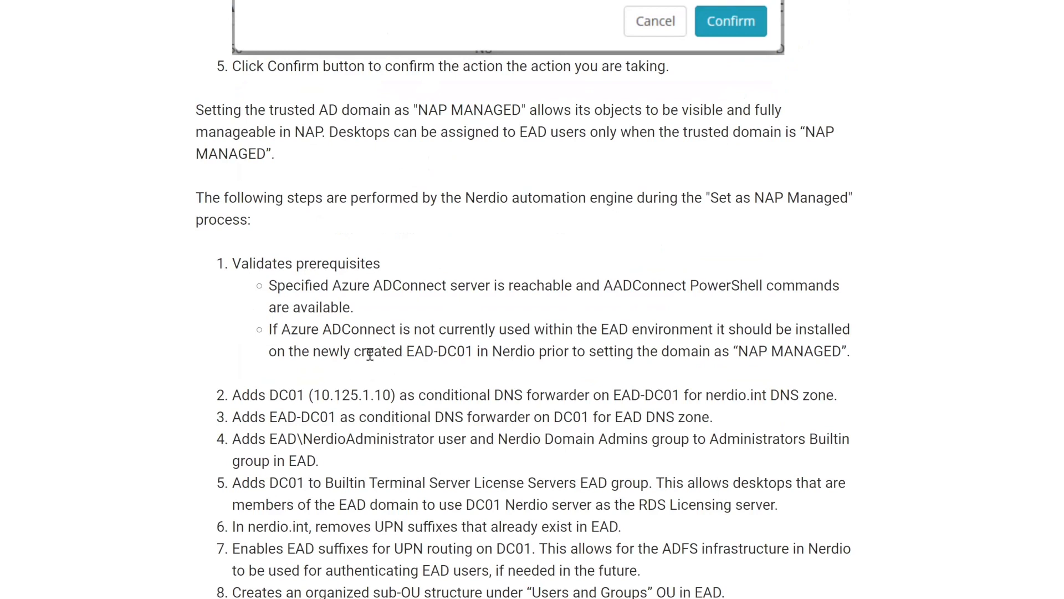
drag(408, 353, 473, 350)
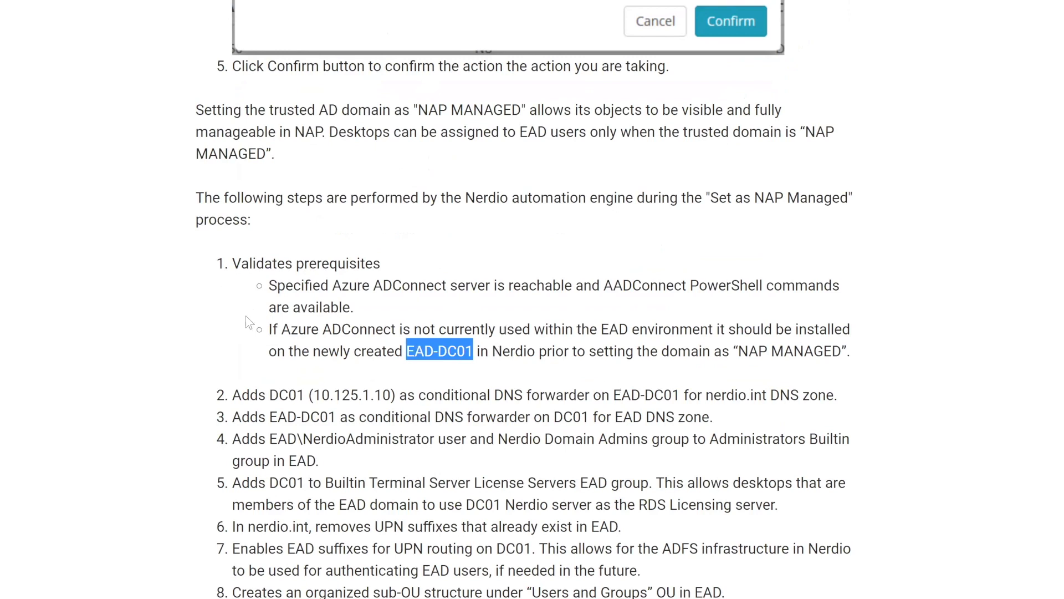
scroll(273, 325, down, 1)
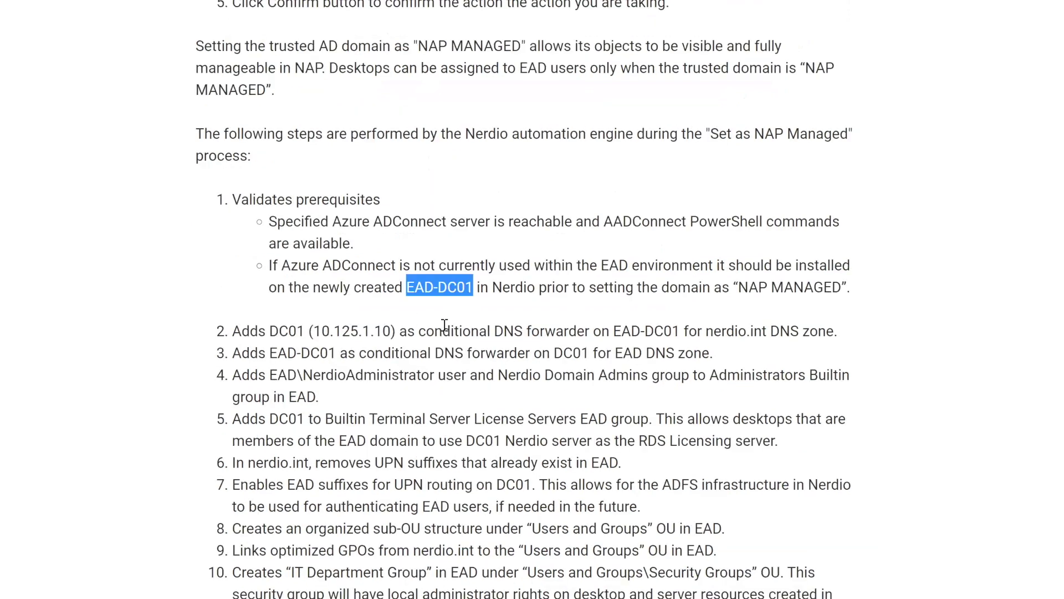
scroll(502, 316, down, 1)
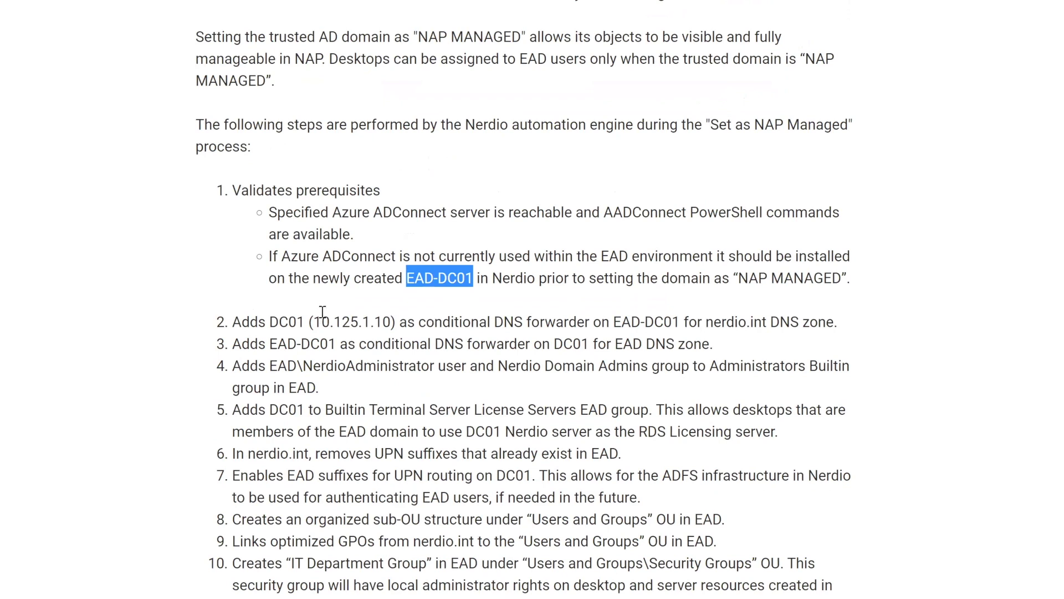
scroll(333, 354, down, 1)
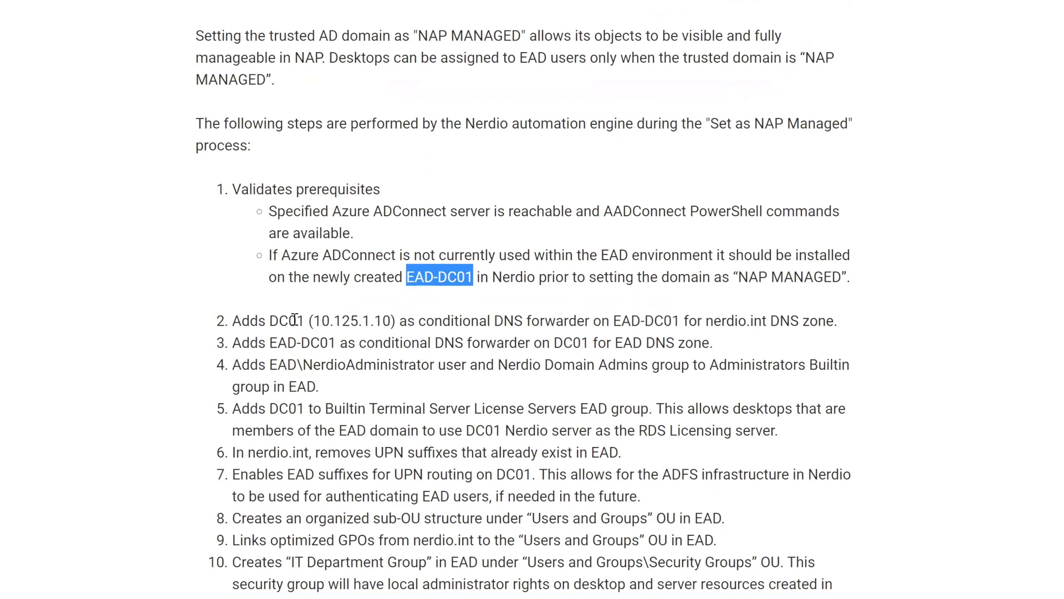
scroll(332, 302, down, 1)
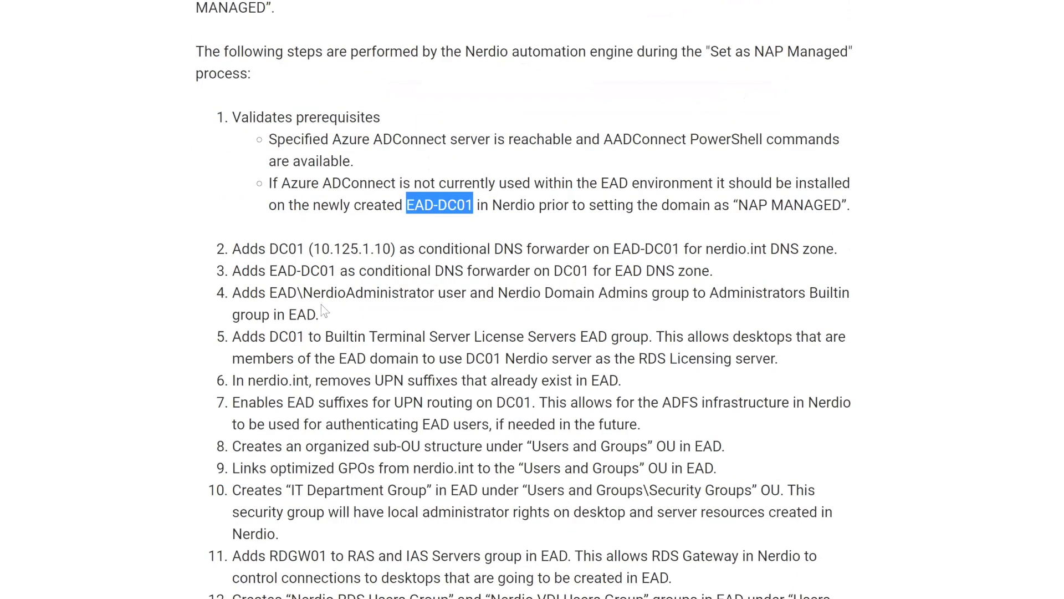
drag(313, 294, 422, 292)
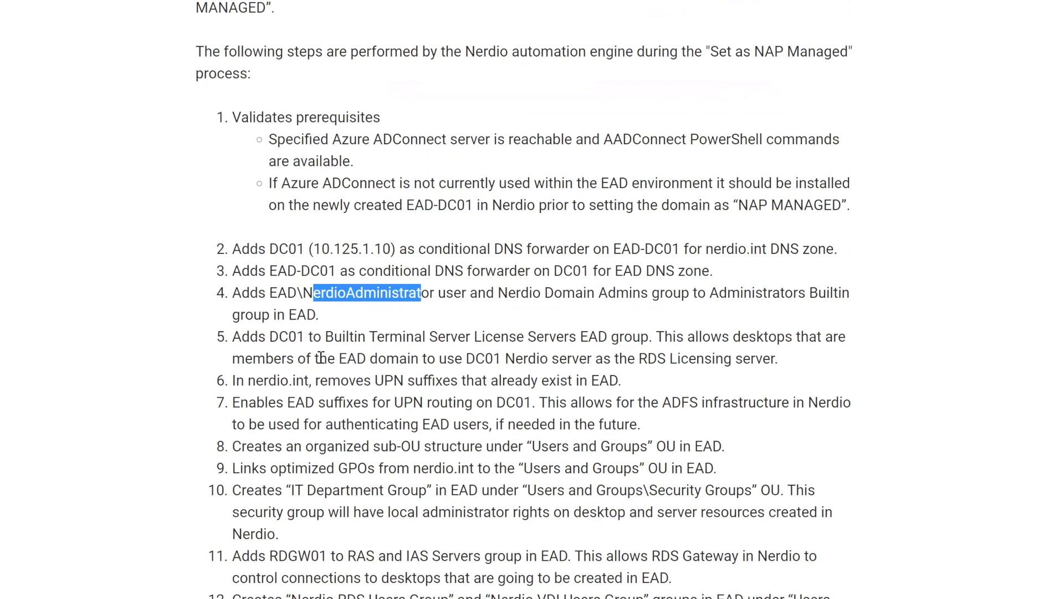
scroll(320, 363, down, 1)
scroll(304, 270, down, 1)
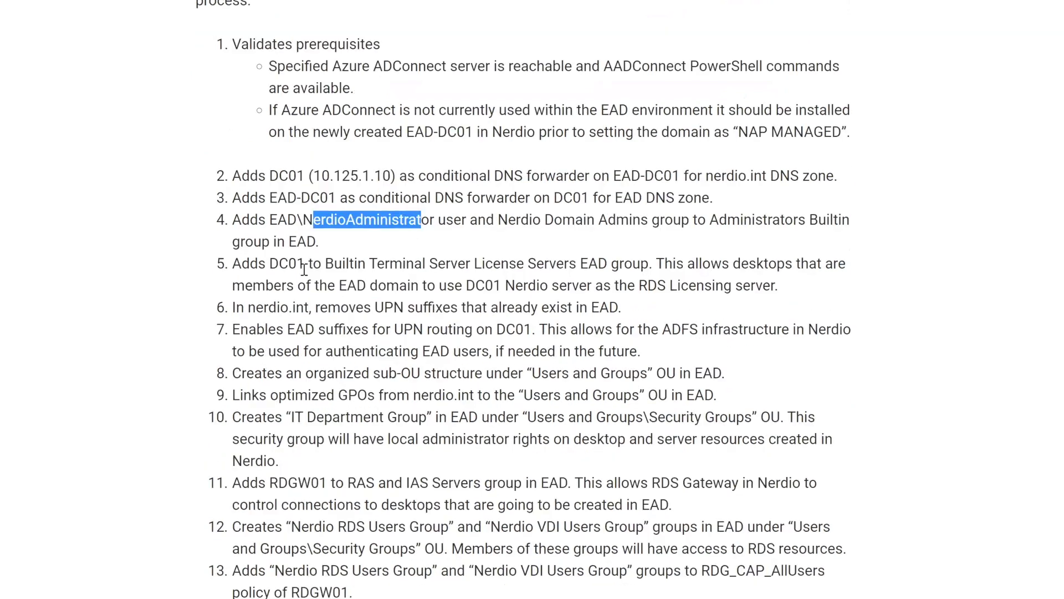
drag(304, 264, 269, 263)
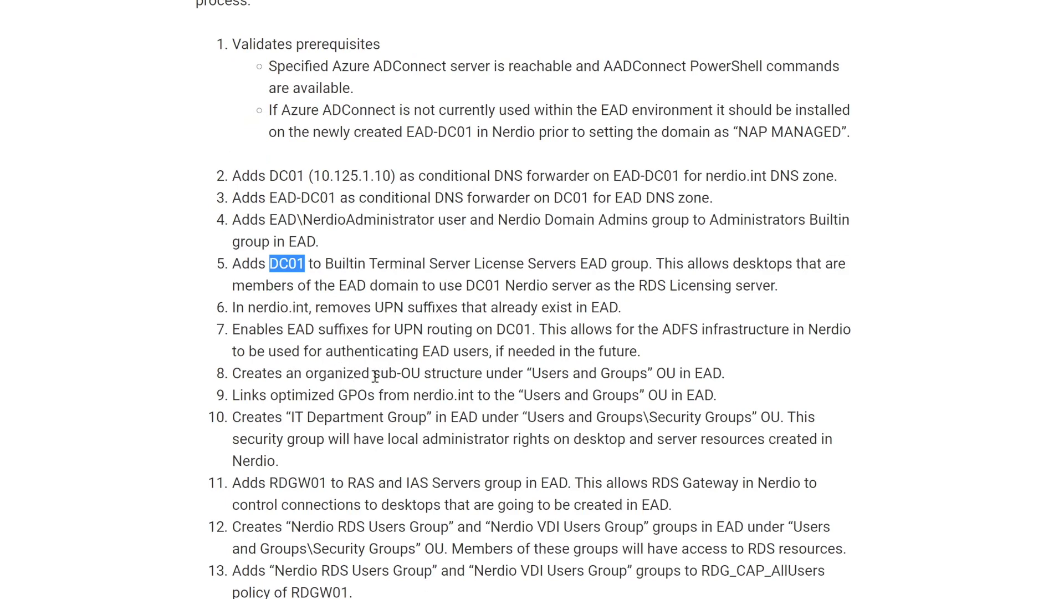
Highlight the sub-OU structure and Users and Groups OU text in item 8, then scroll to Step IV.
drag(376, 377, 652, 382)
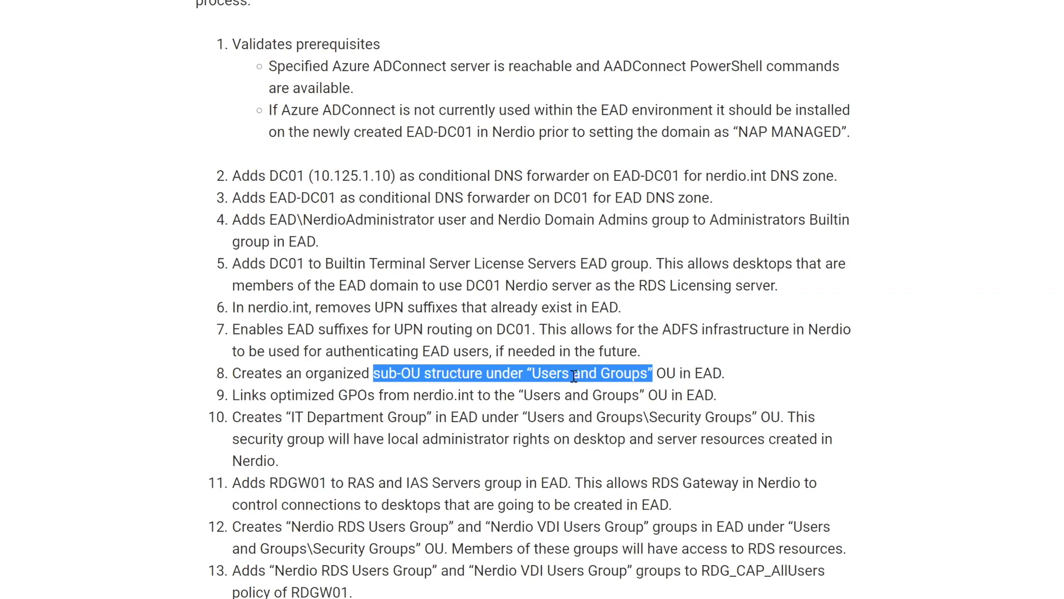
drag(536, 374, 647, 378)
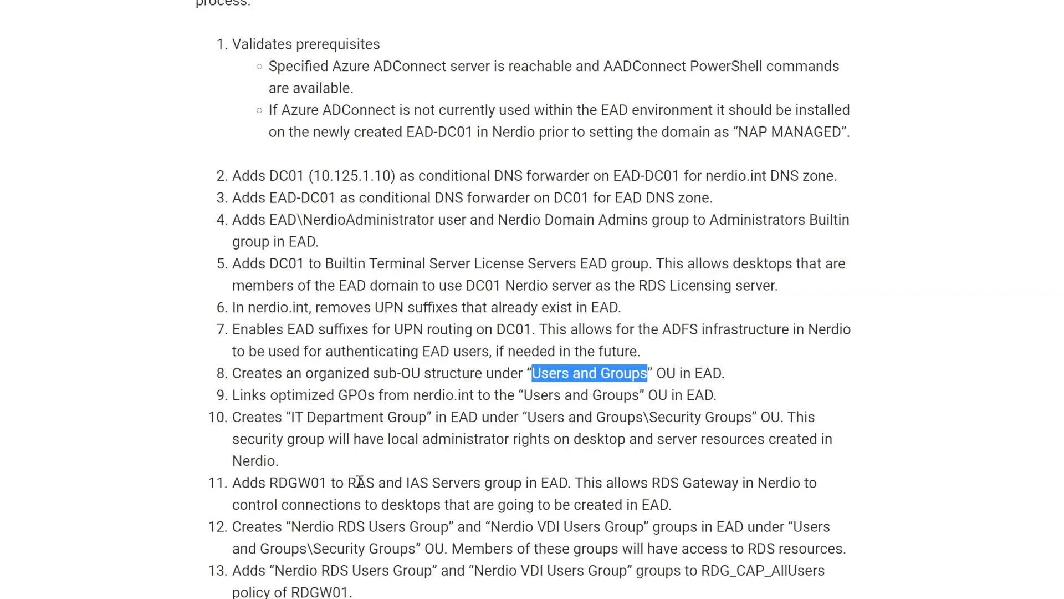
scroll(332, 484, down, 1)
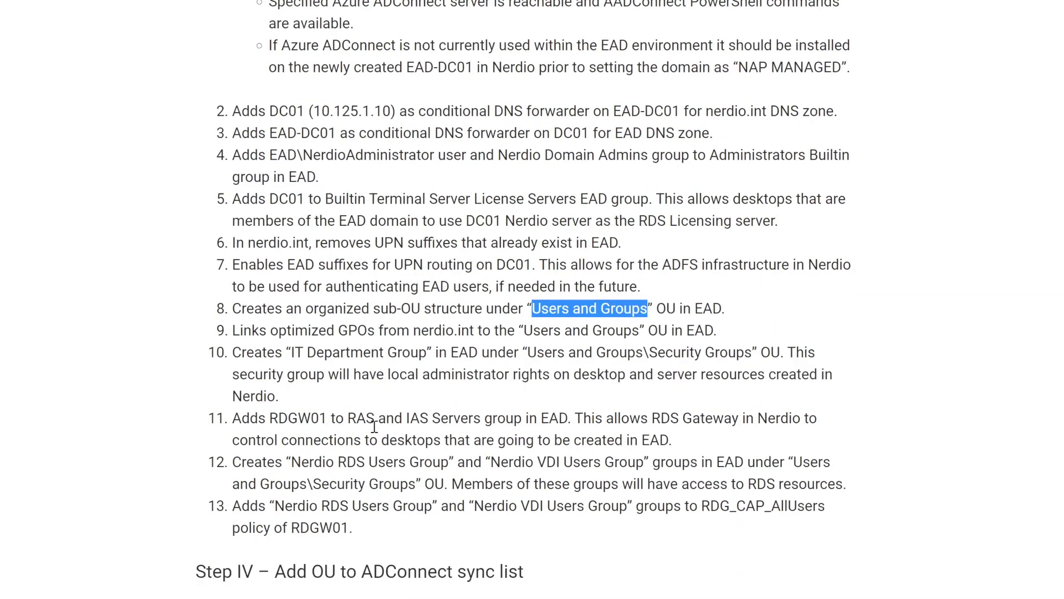
scroll(370, 443, down, 1)
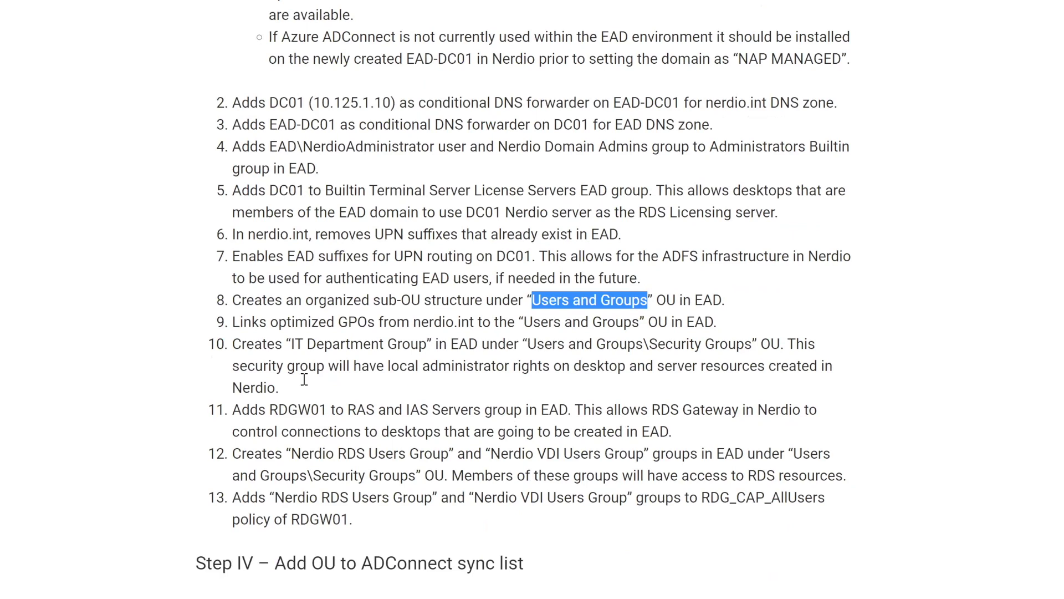
scroll(704, 454, down, 1)
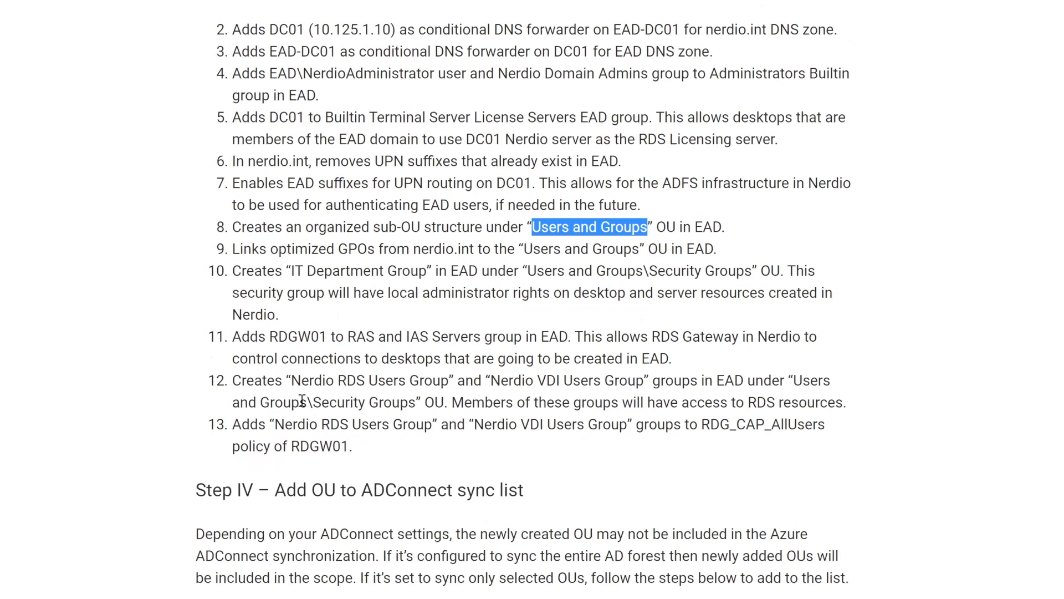
scroll(303, 400, down, 1)
scroll(143, 154, up, 1)
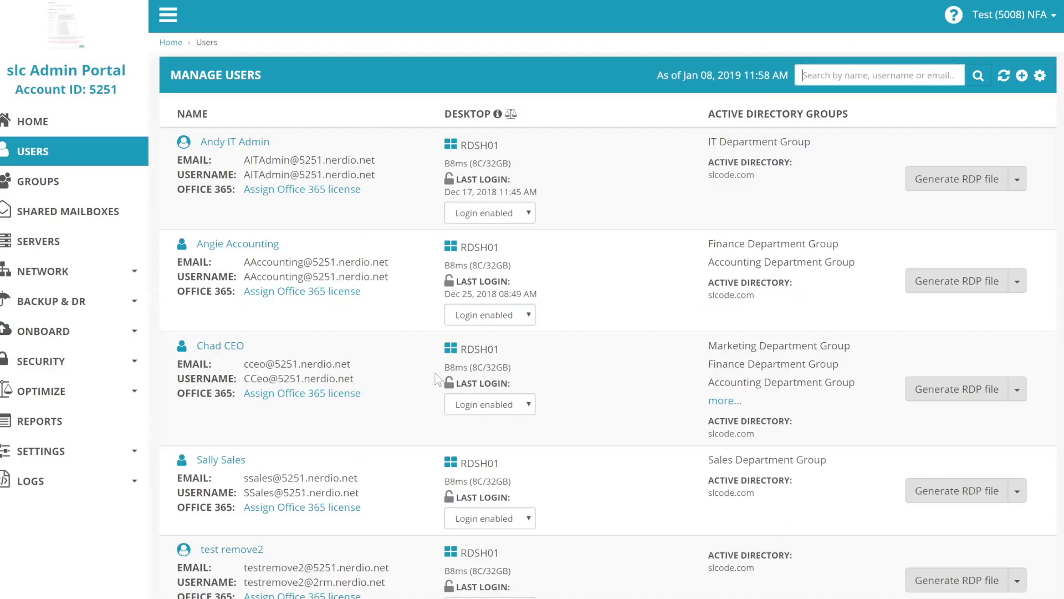
Show the external.domain.local trust on Domains: controller IP 10.98.1.250, SLC managed Yes, creation date.
click(44, 331)
click(39, 324)
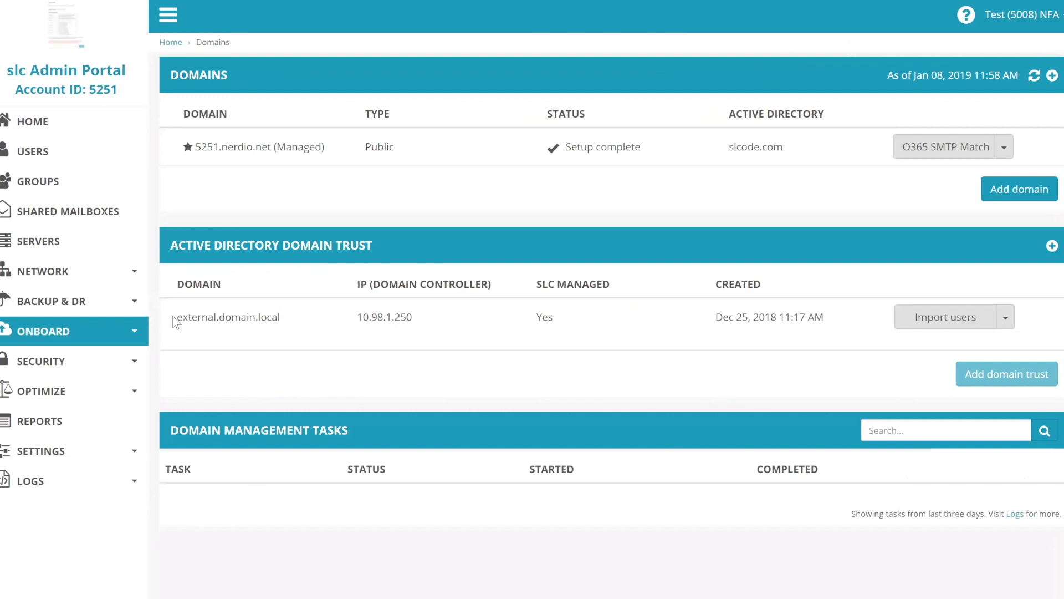
drag(177, 317, 241, 316)
drag(585, 342, 959, 346)
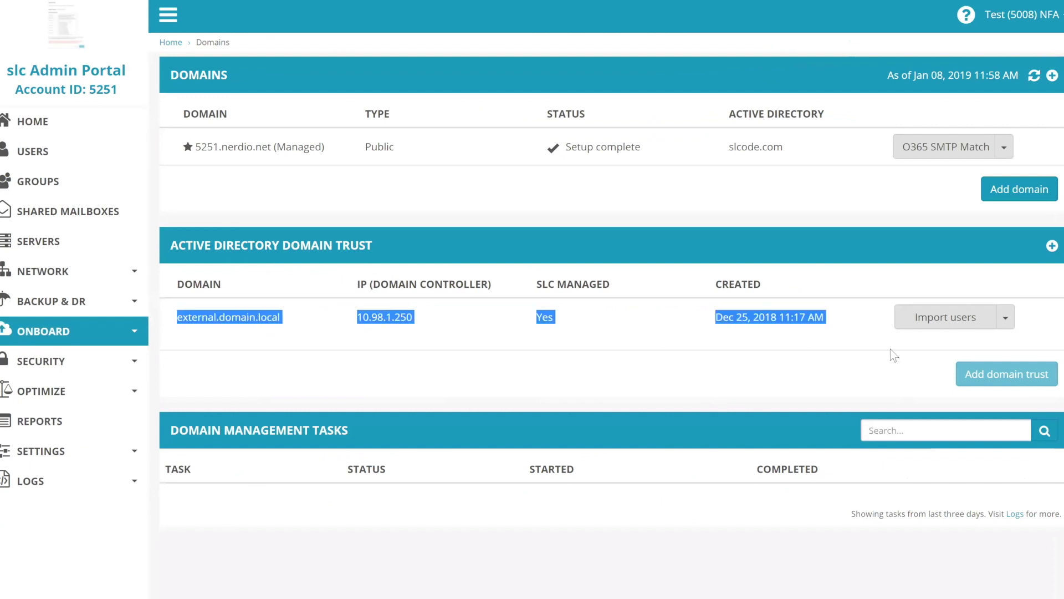
click(593, 325)
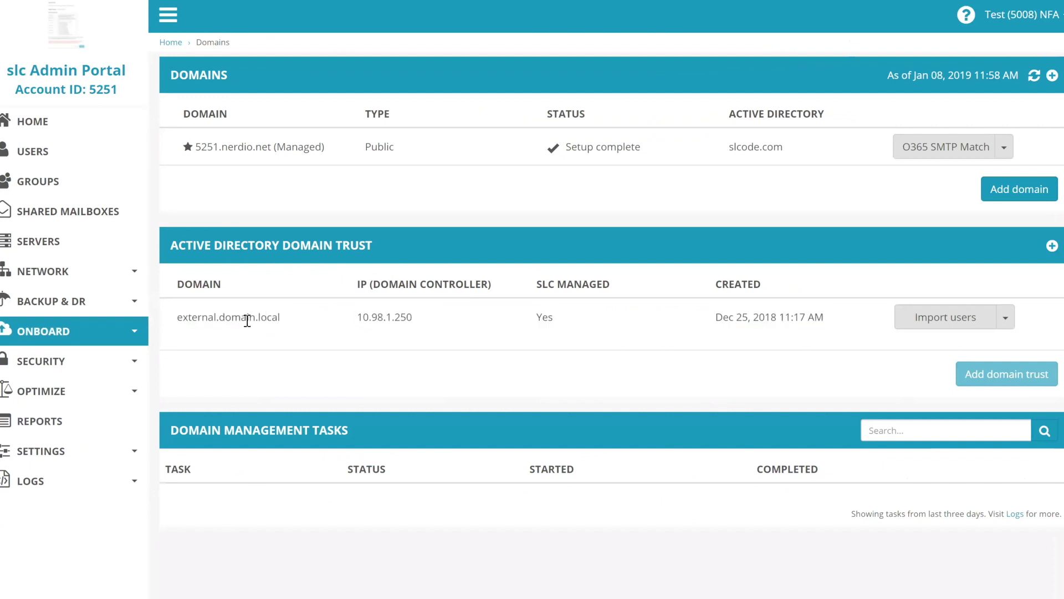
triple_click(247, 320)
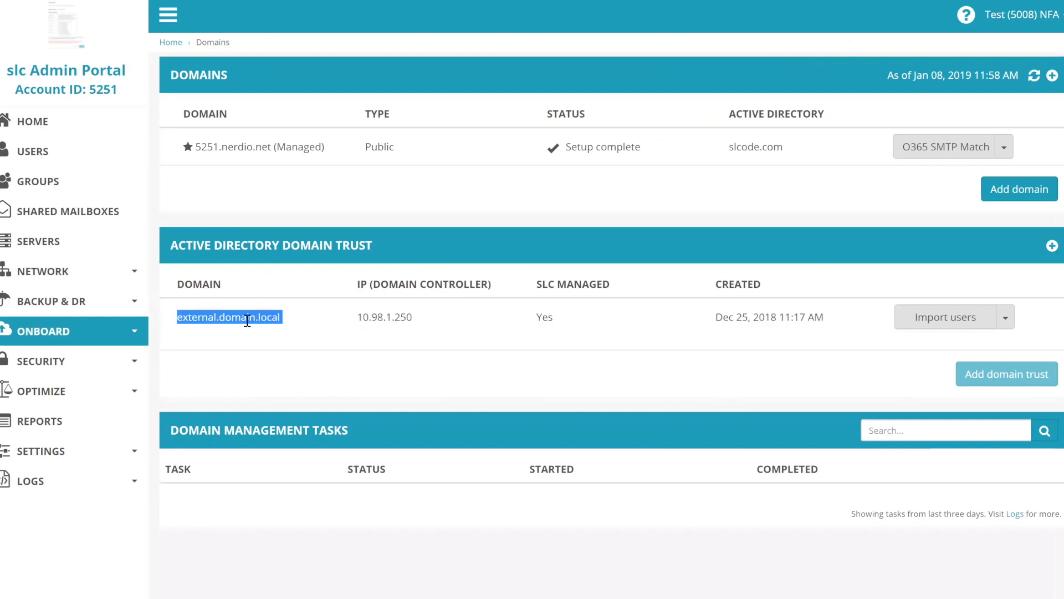
triple_click(413, 317)
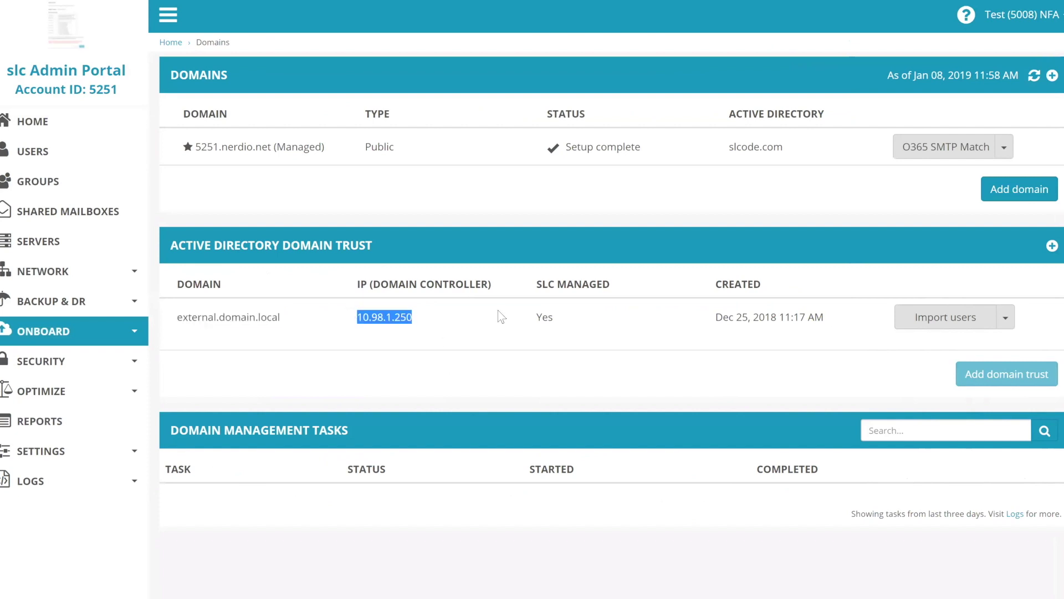
double_click(546, 316)
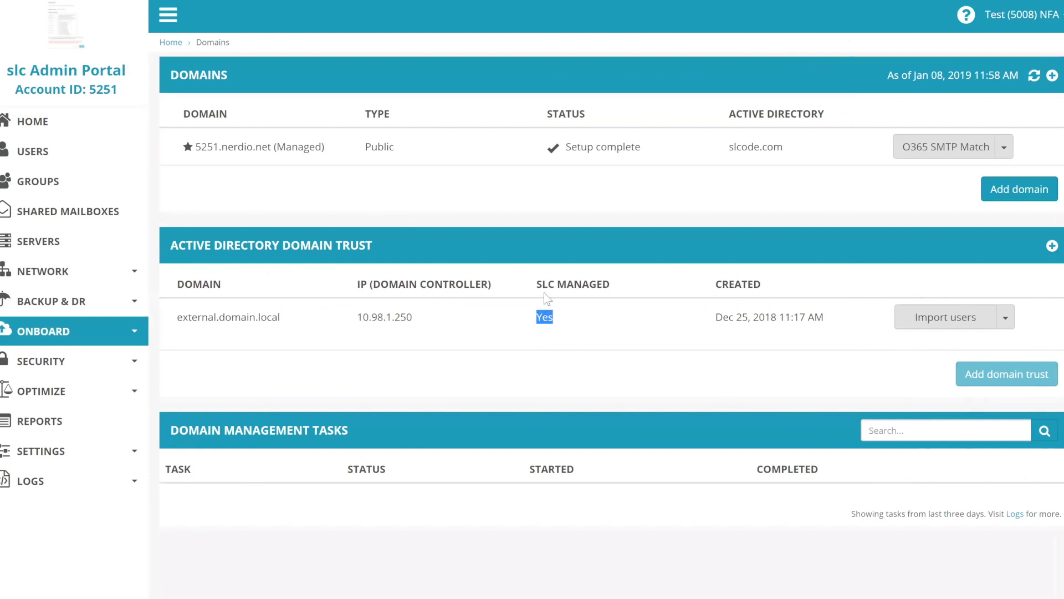
drag(540, 283, 554, 284)
drag(826, 321, 717, 315)
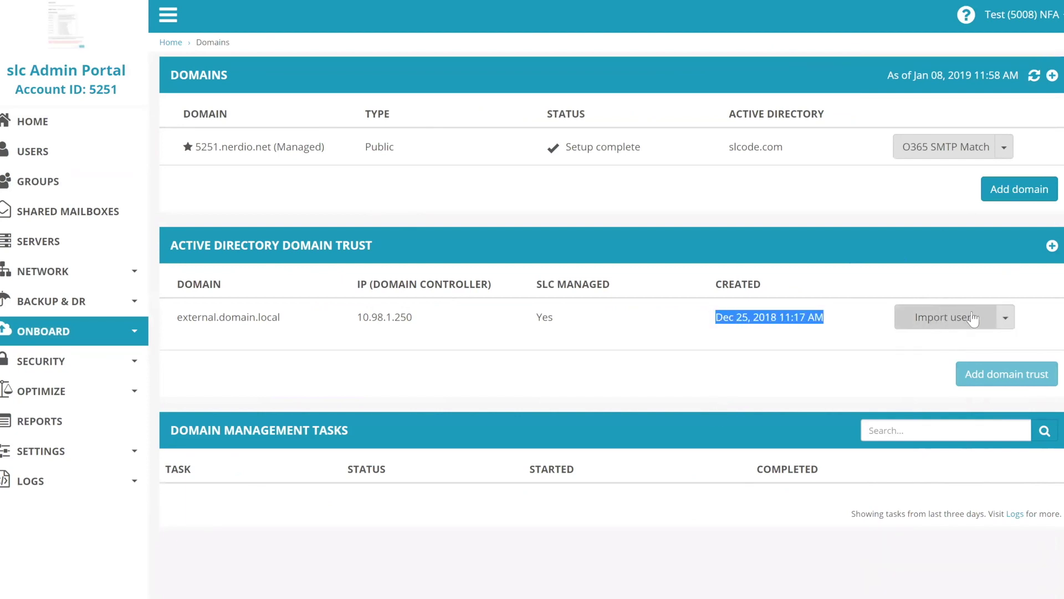
Bring up the trust's Edit ADConnect IP form, then cancel it without changes.
click(1007, 322)
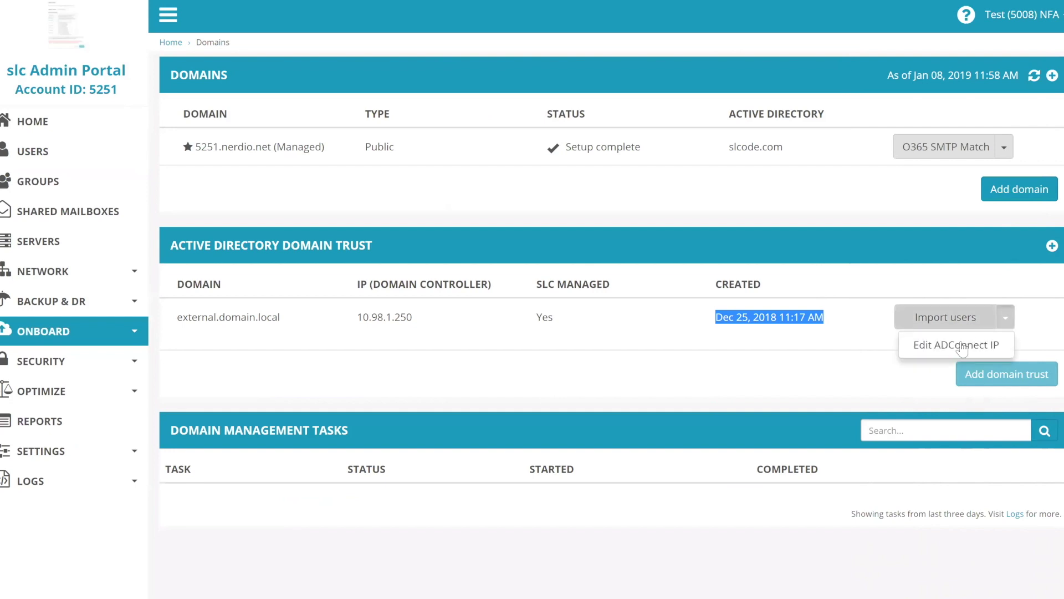
click(940, 353)
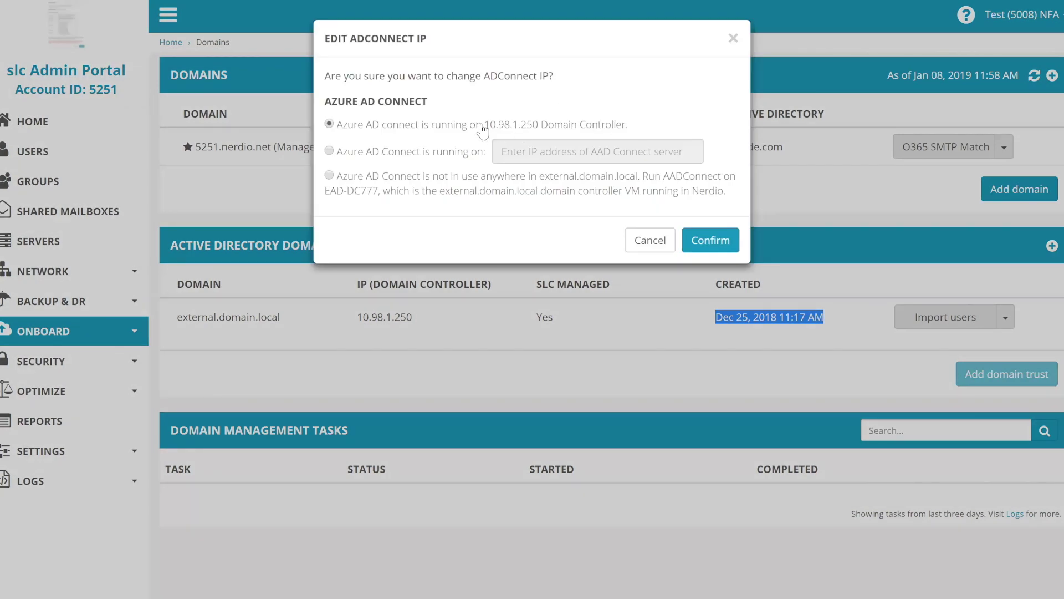
click(654, 246)
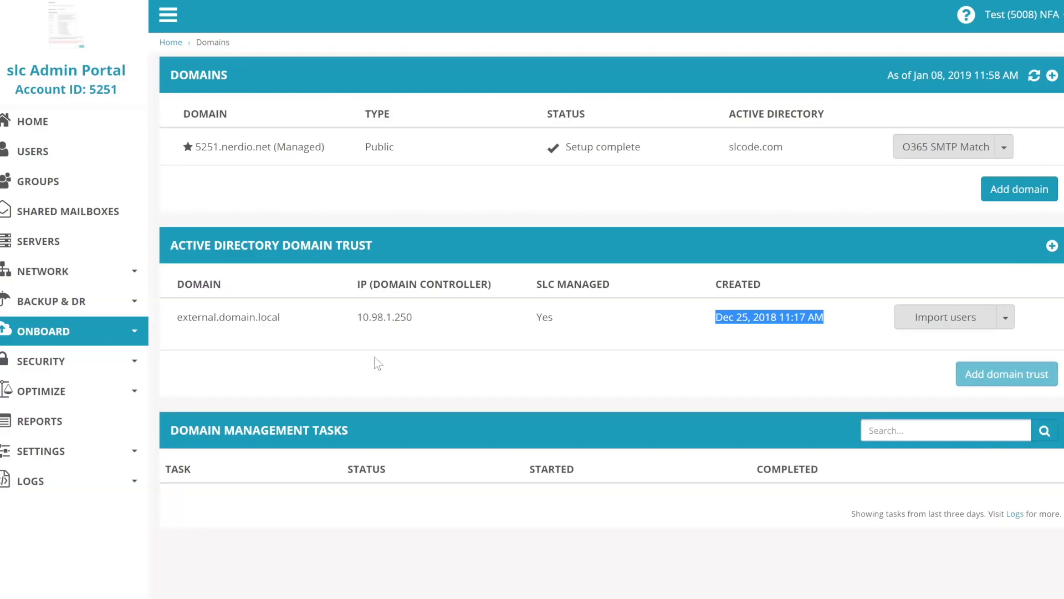
click(25, 165)
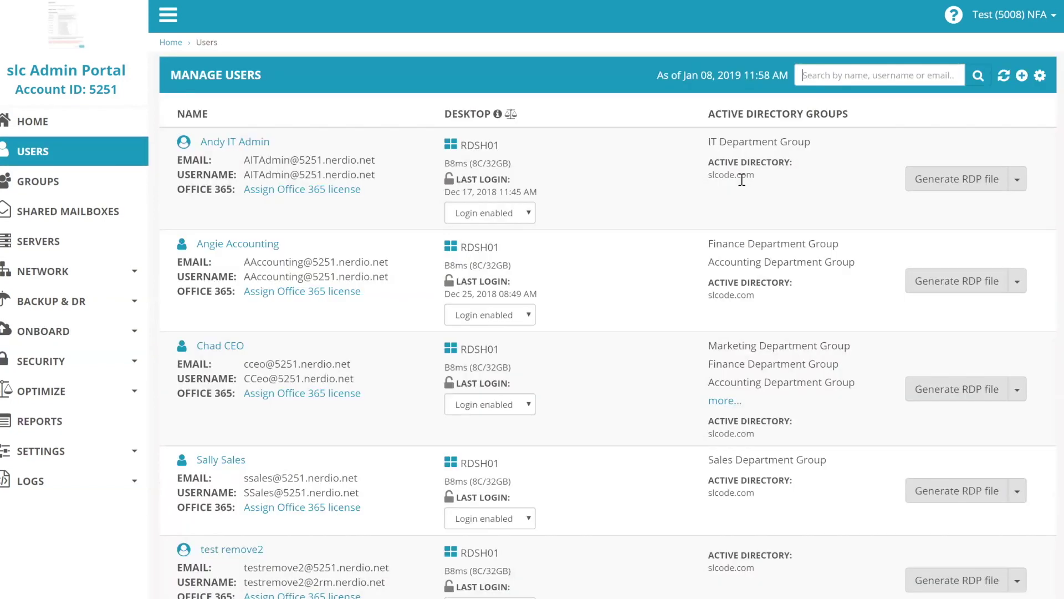
Scroll the Users list, highlighting each user's Active Directory domain slcode.com.
drag(783, 159, 708, 162)
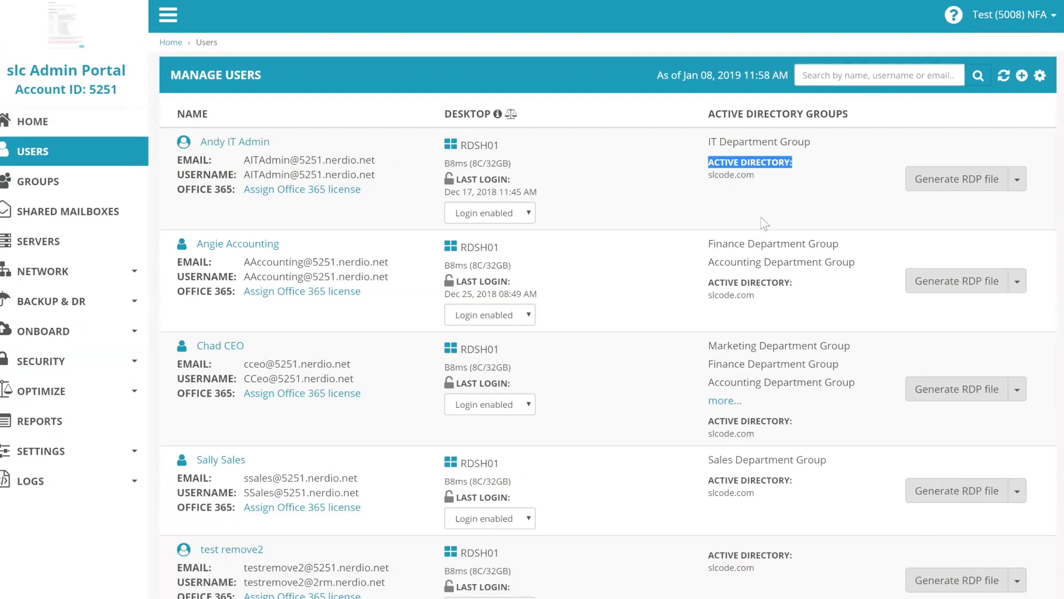
scroll(776, 224, down, 1)
drag(755, 222, 730, 222)
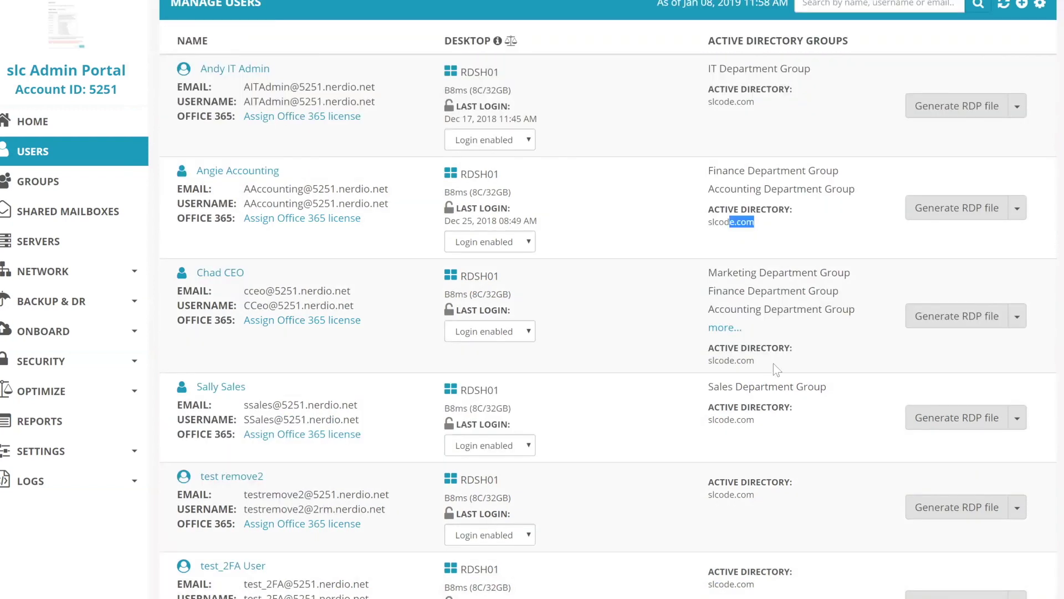
click(754, 347)
scroll(762, 364, down, 1)
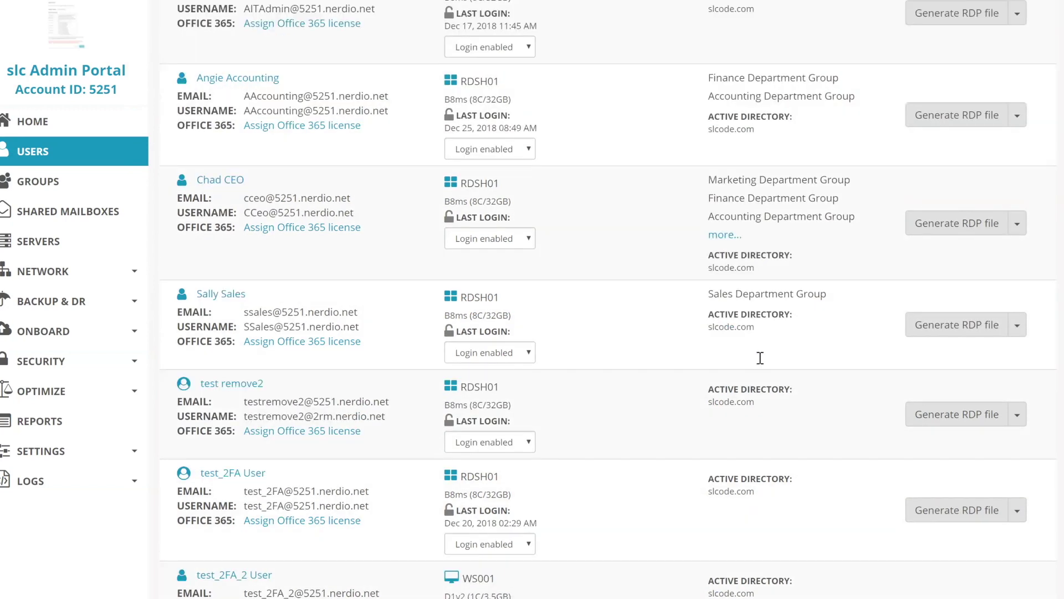
scroll(693, 361, up, 2)
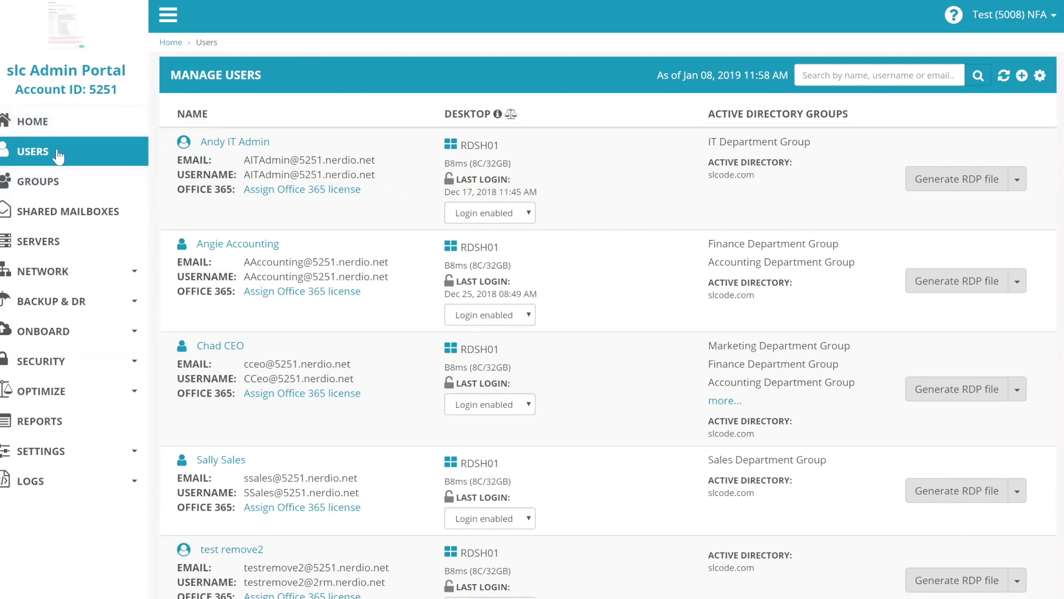
click(58, 181)
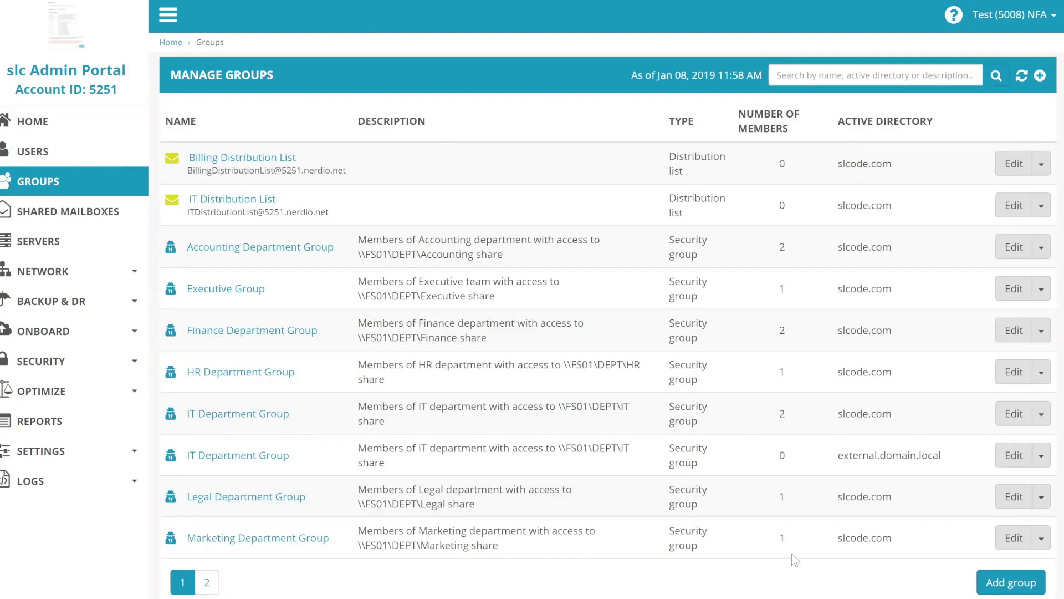
double_click(869, 413)
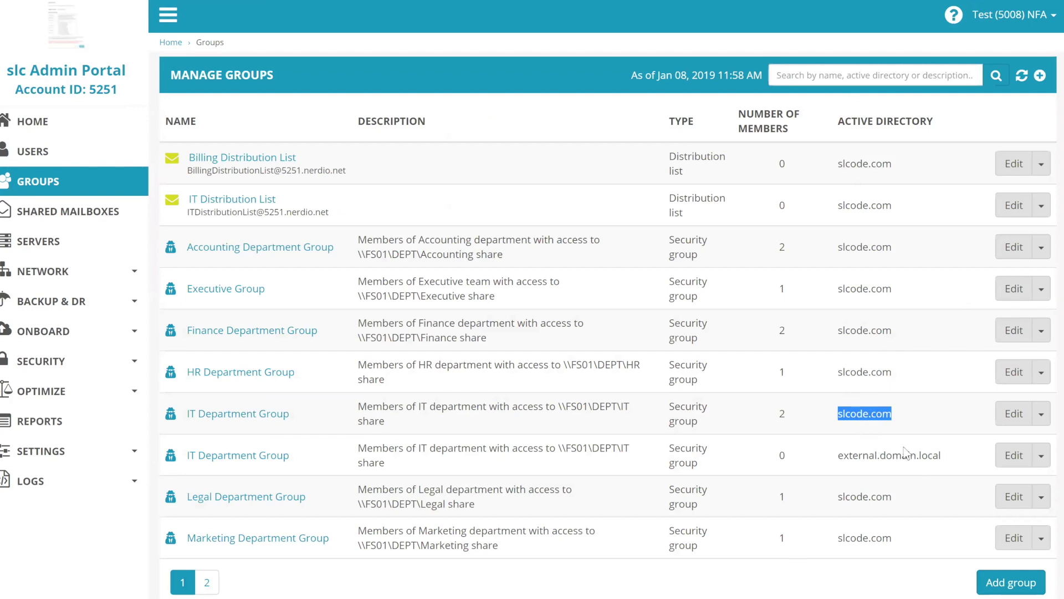
drag(941, 455, 837, 455)
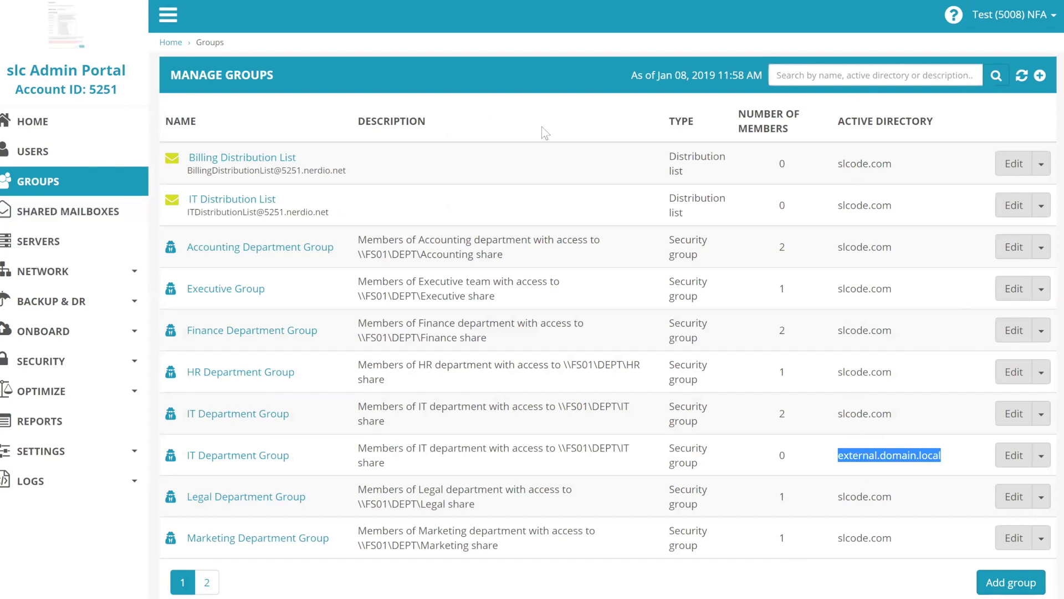
click(122, 210)
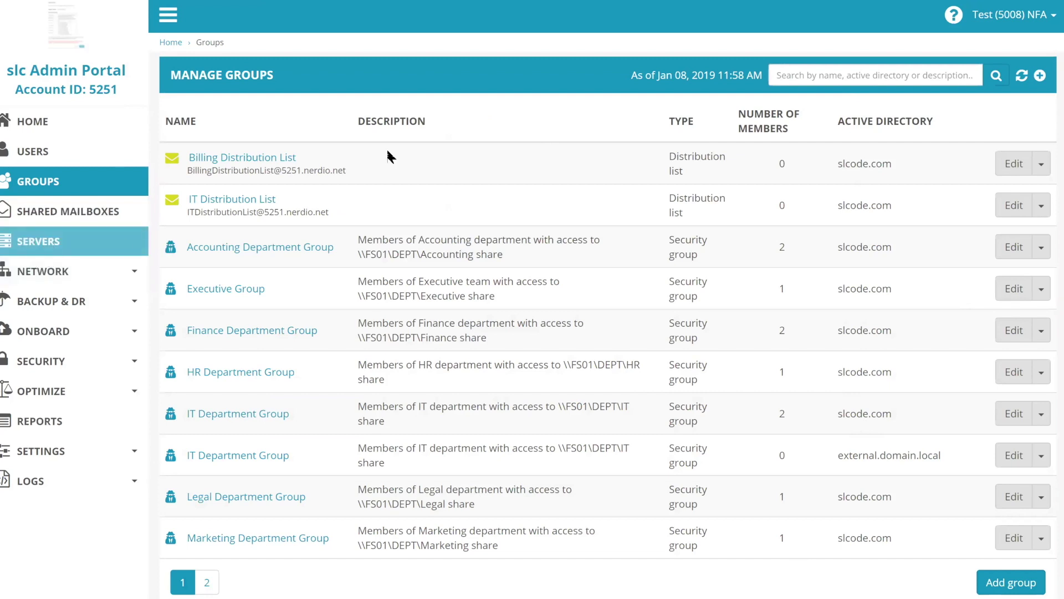
On Servers, highlight DC01's slcode.com domain and EAD-DC777's external.domain.local domain.
click(47, 242)
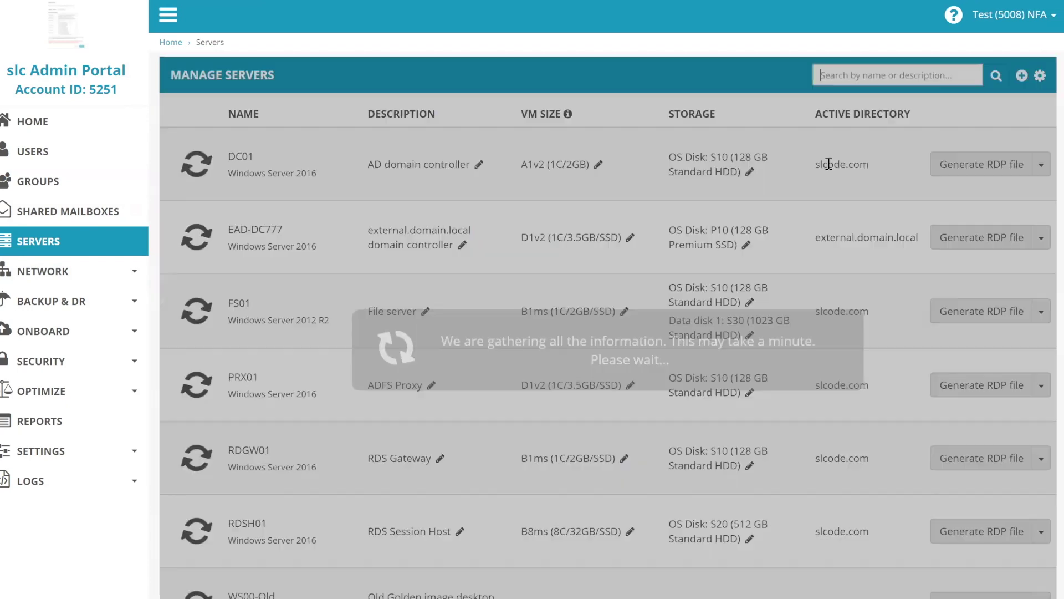
scroll(847, 317, down, 4)
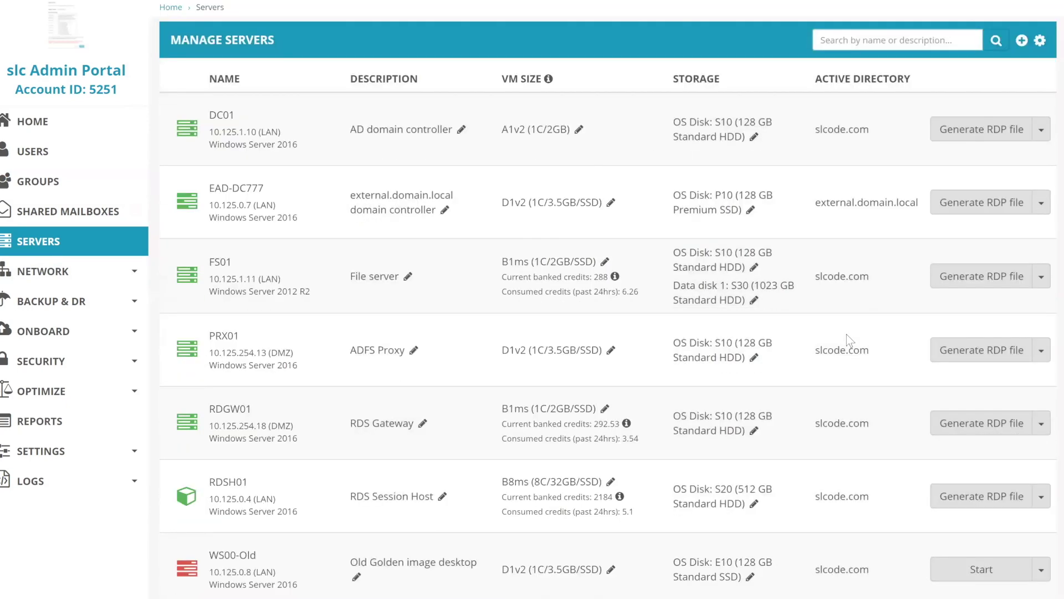
scroll(865, 318, down, 3)
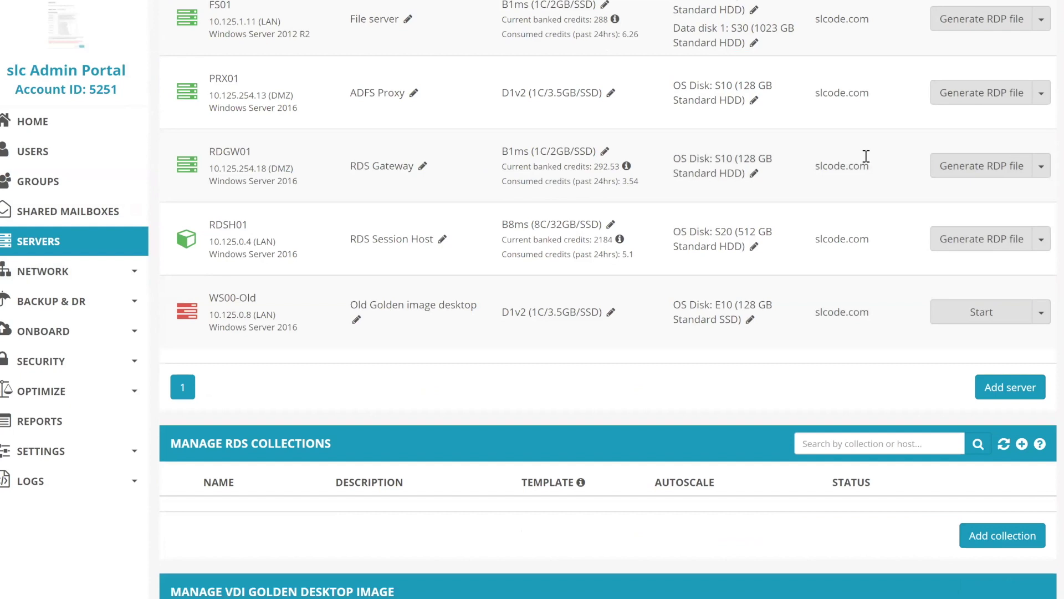
scroll(874, 165, up, 2)
scroll(843, 178, up, 5)
double_click(842, 164)
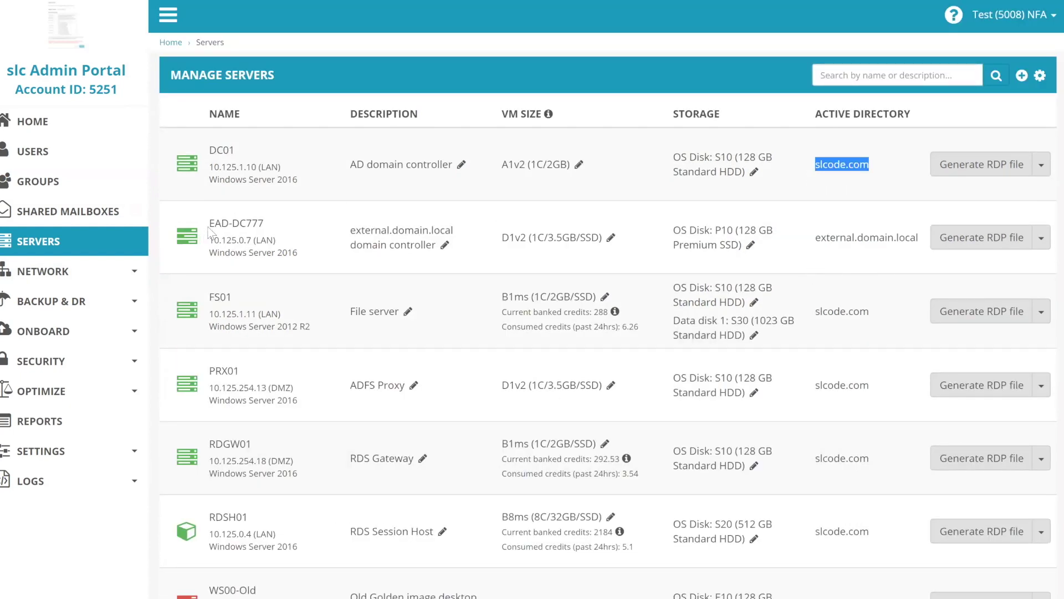
drag(210, 222, 262, 222)
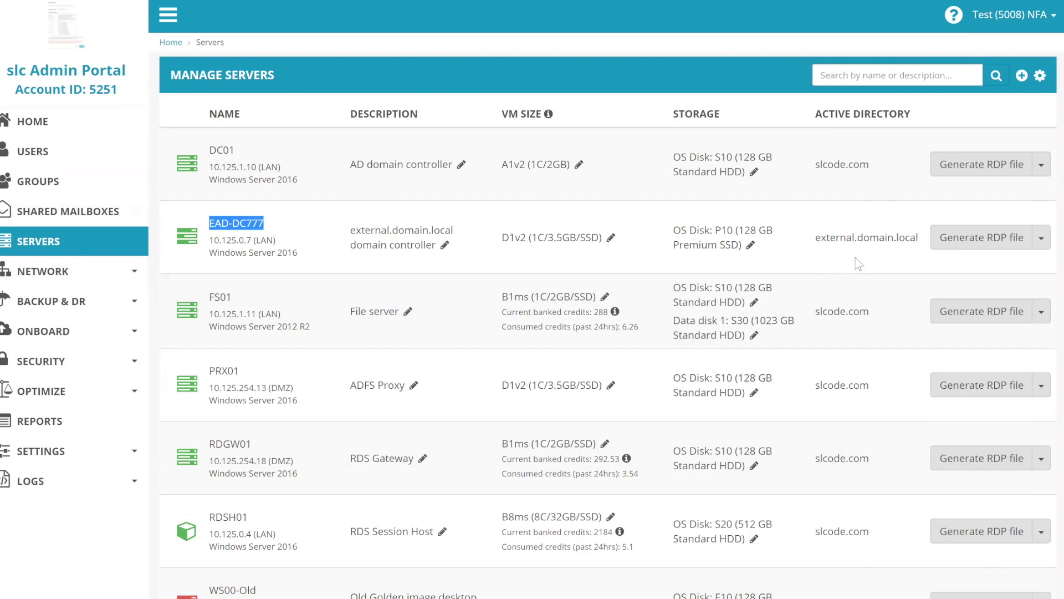
double_click(896, 243)
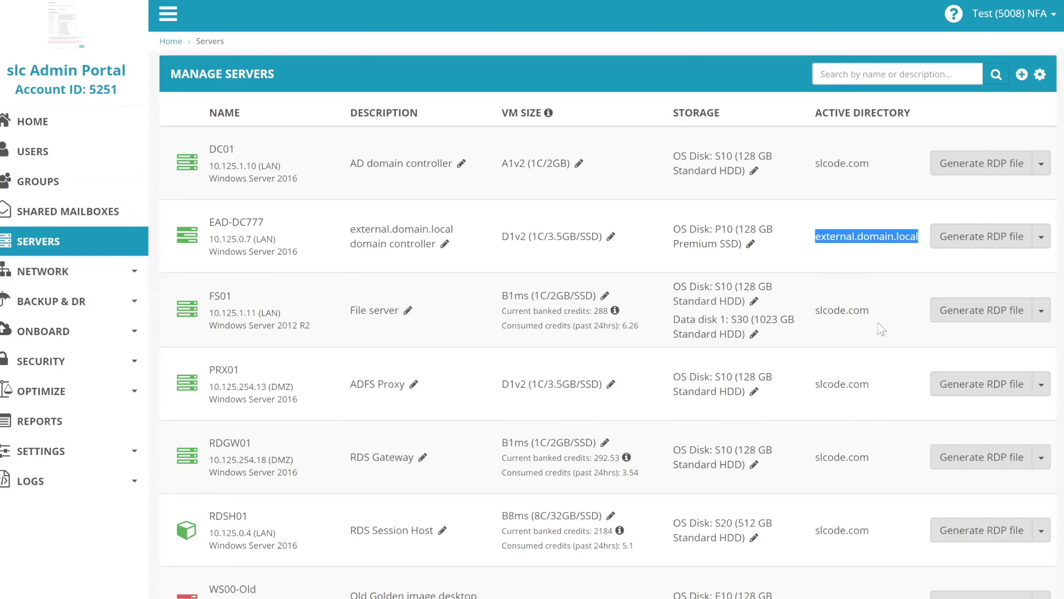
scroll(880, 328, down, 4)
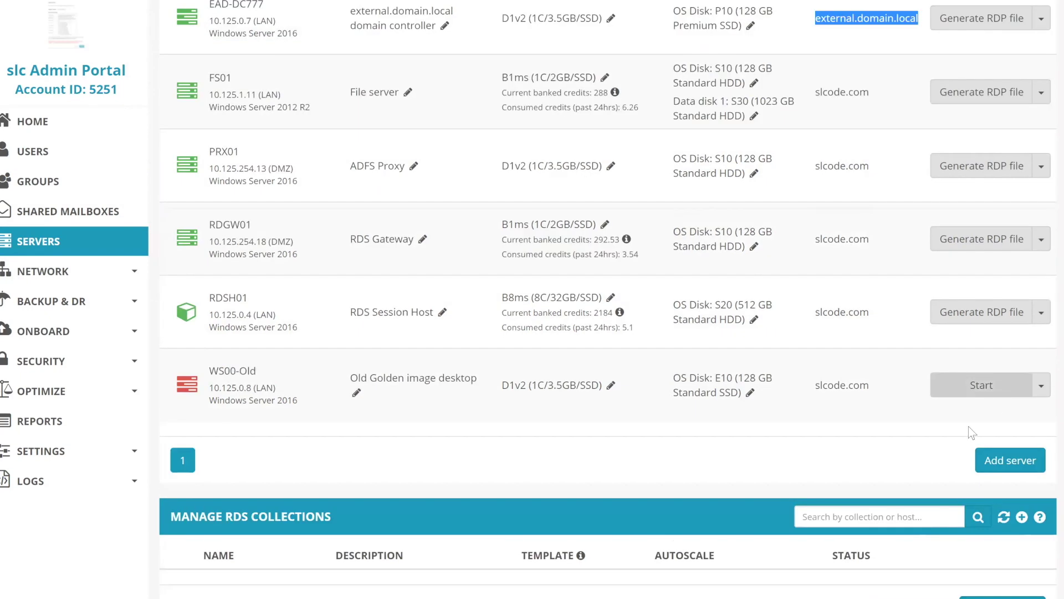
click(991, 461)
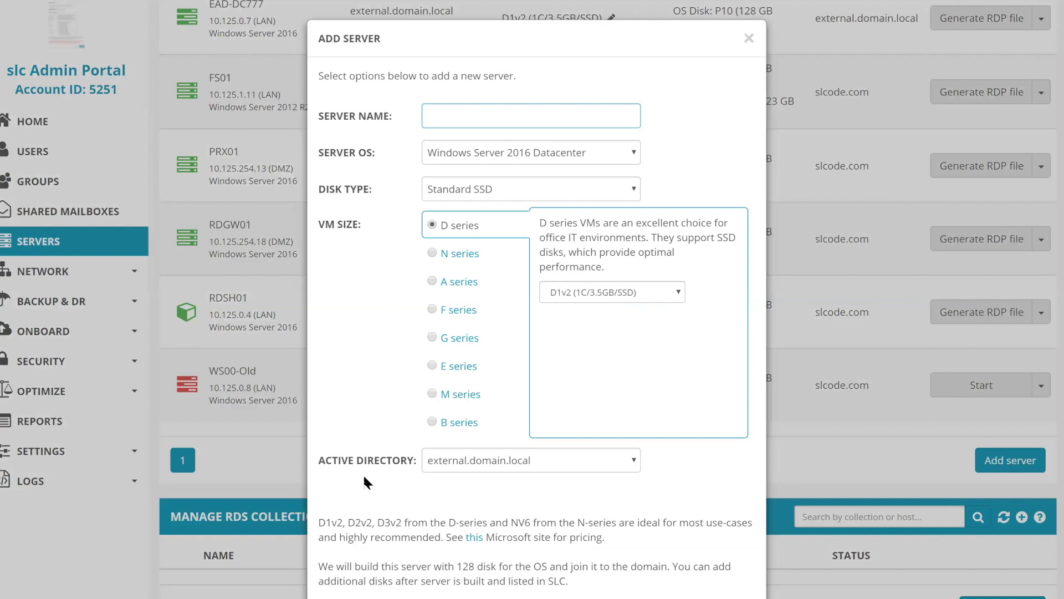
click(484, 463)
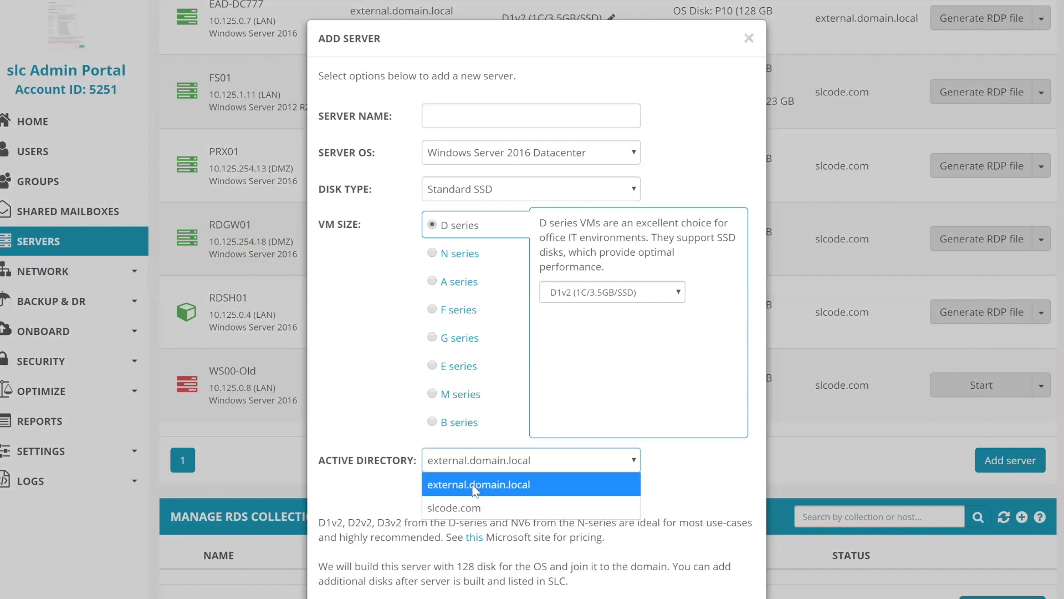
click(475, 487)
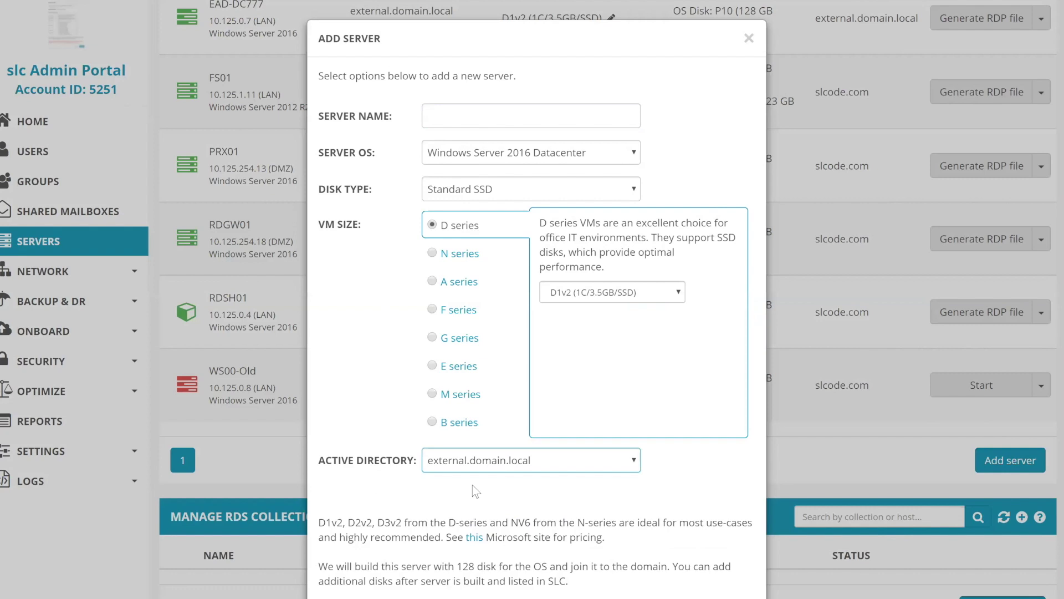
click(474, 459)
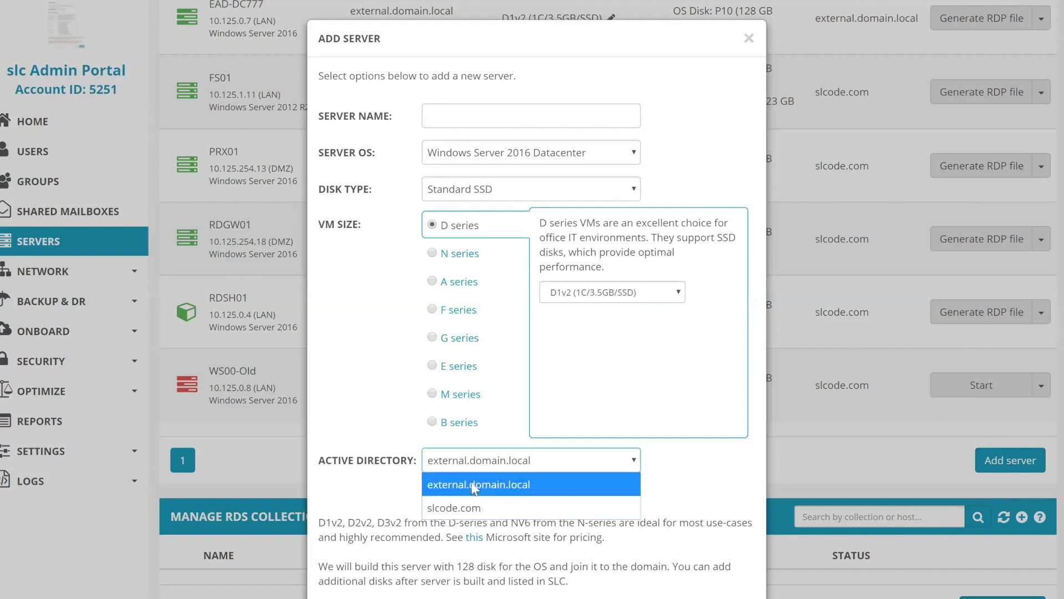
click(472, 485)
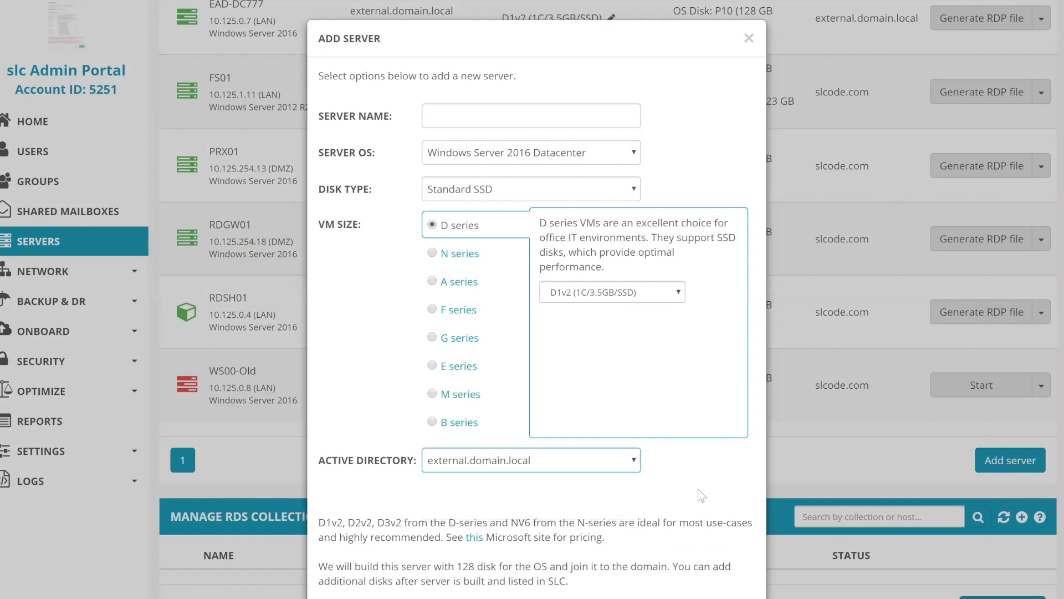
click(480, 467)
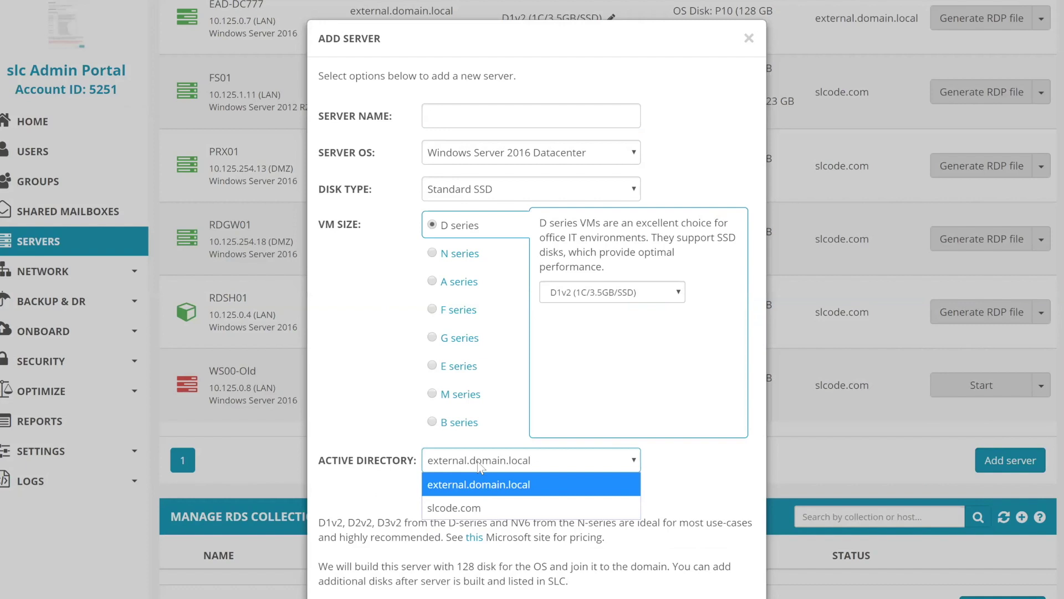
click(479, 467)
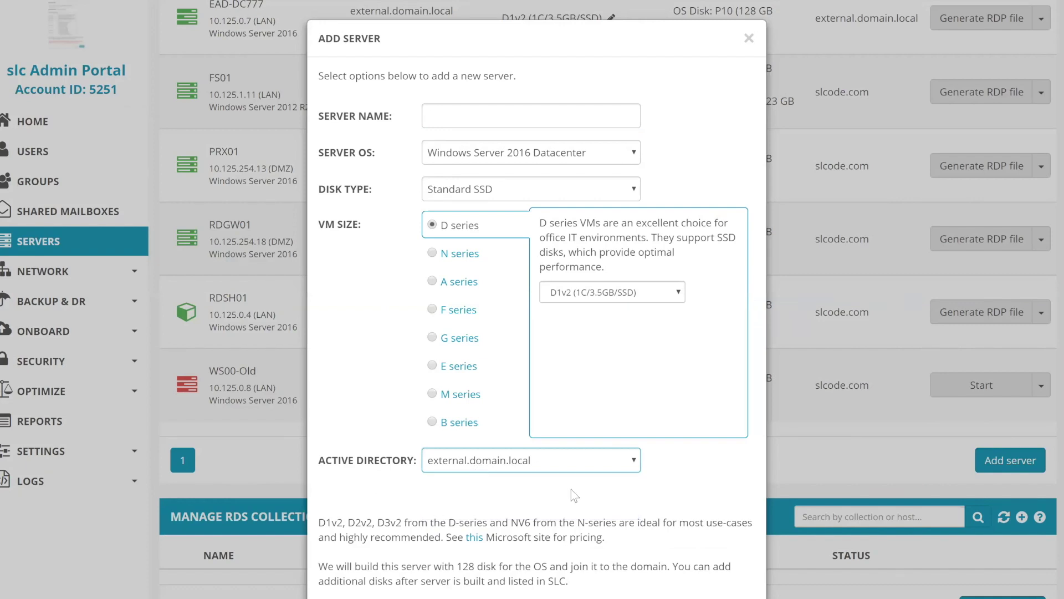
scroll(637, 243, down, 2)
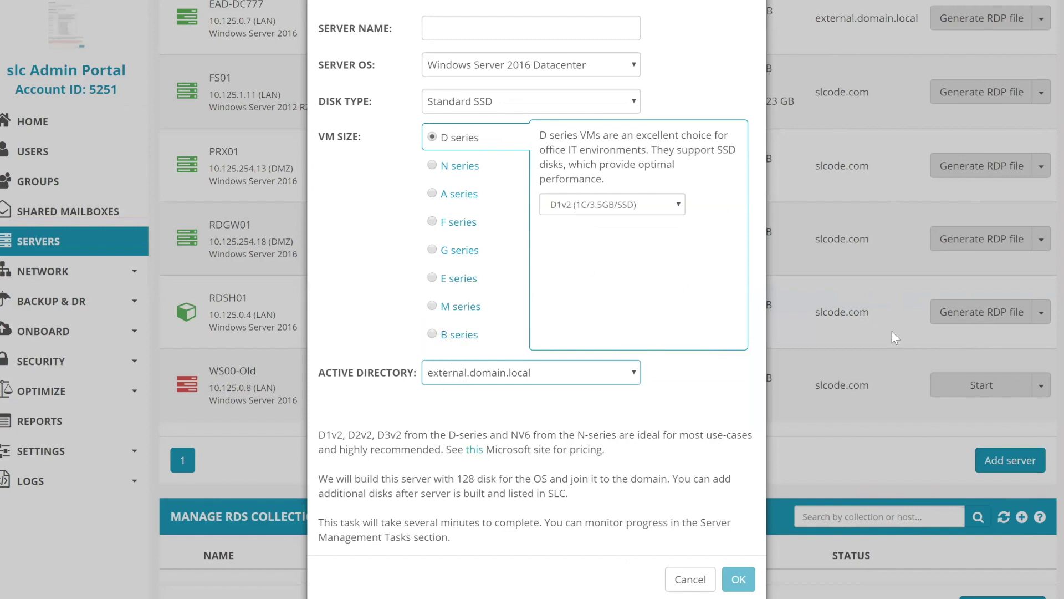
click(857, 178)
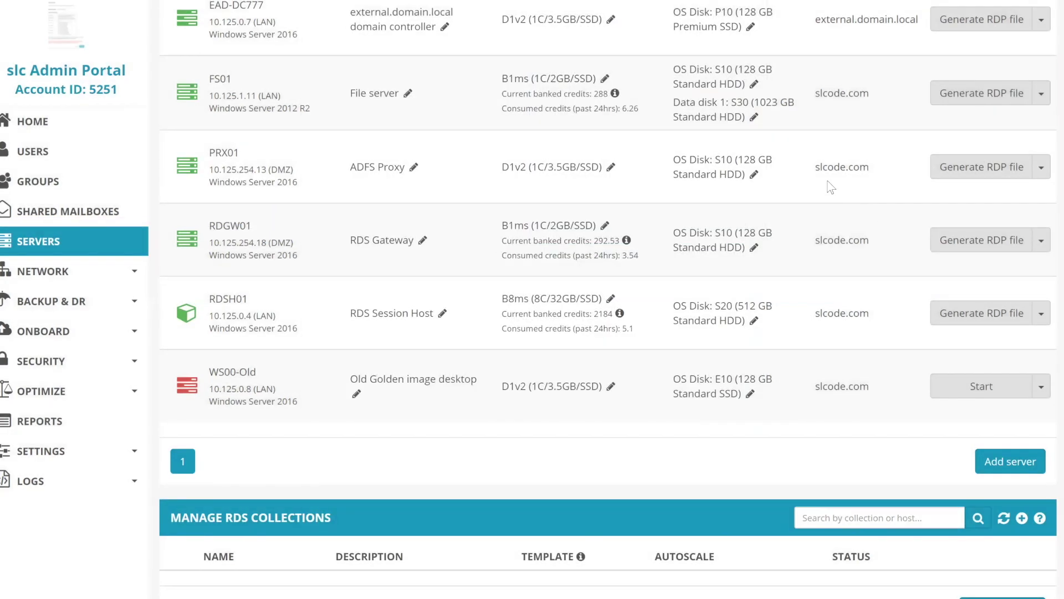
scroll(830, 186, up, 3)
double_click(910, 167)
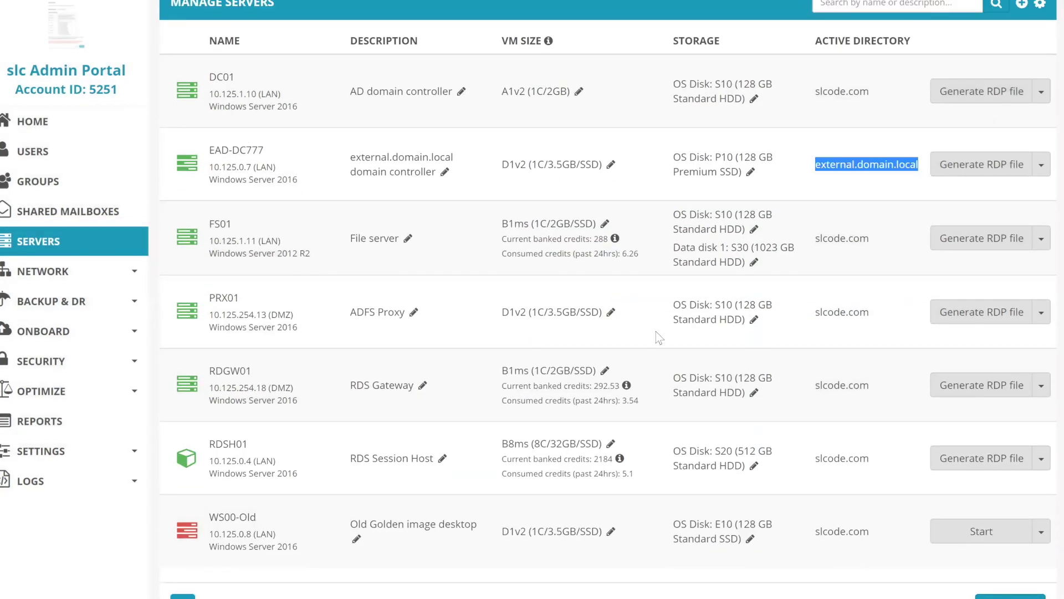
click(45, 181)
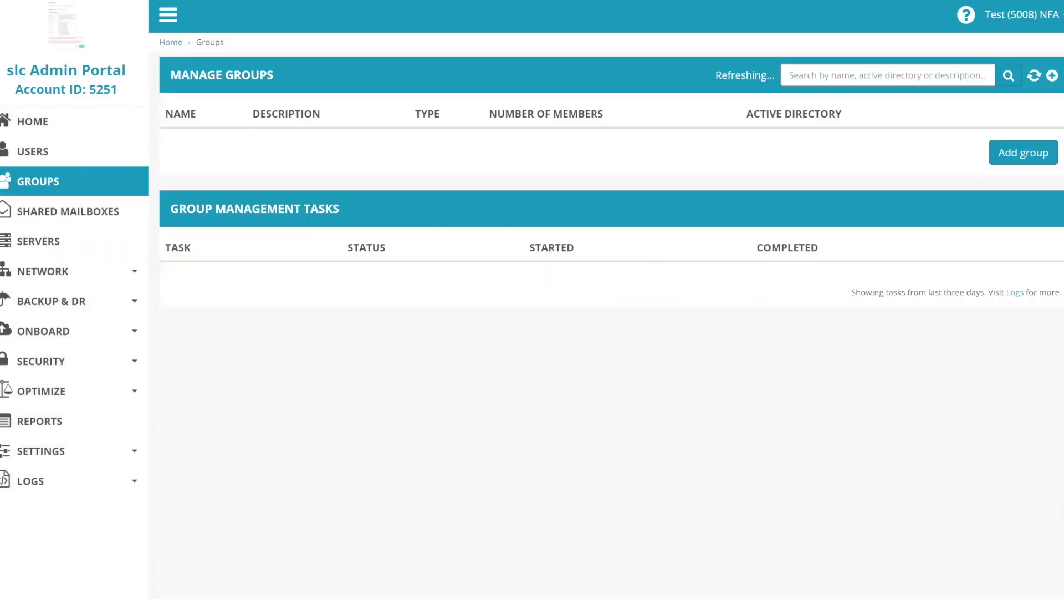
Add a Security group, keeping Active Directory external.domain.local and showing slcode.com as the alternative.
click(1008, 581)
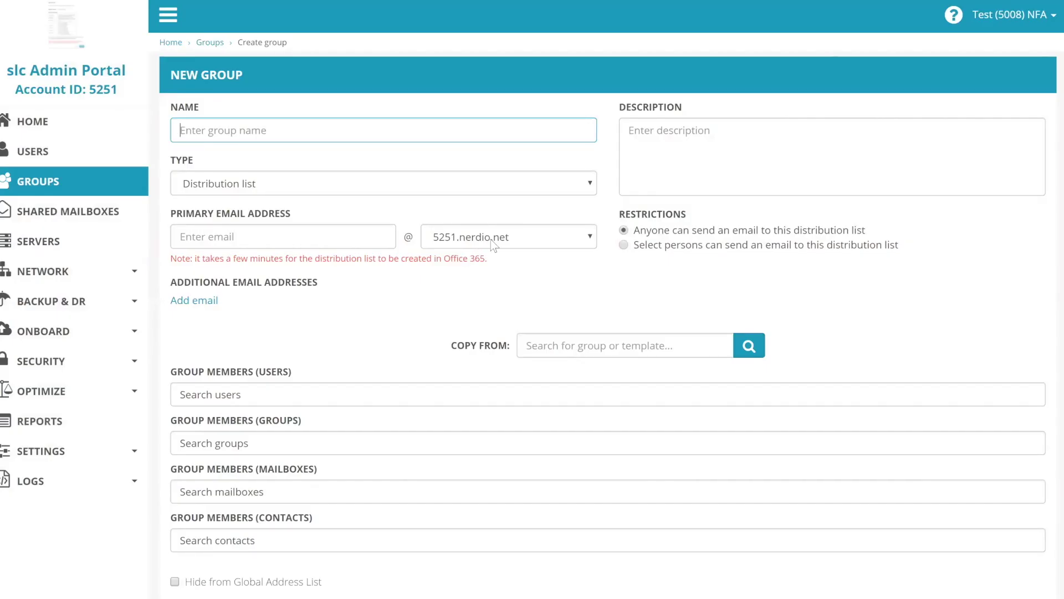
click(284, 189)
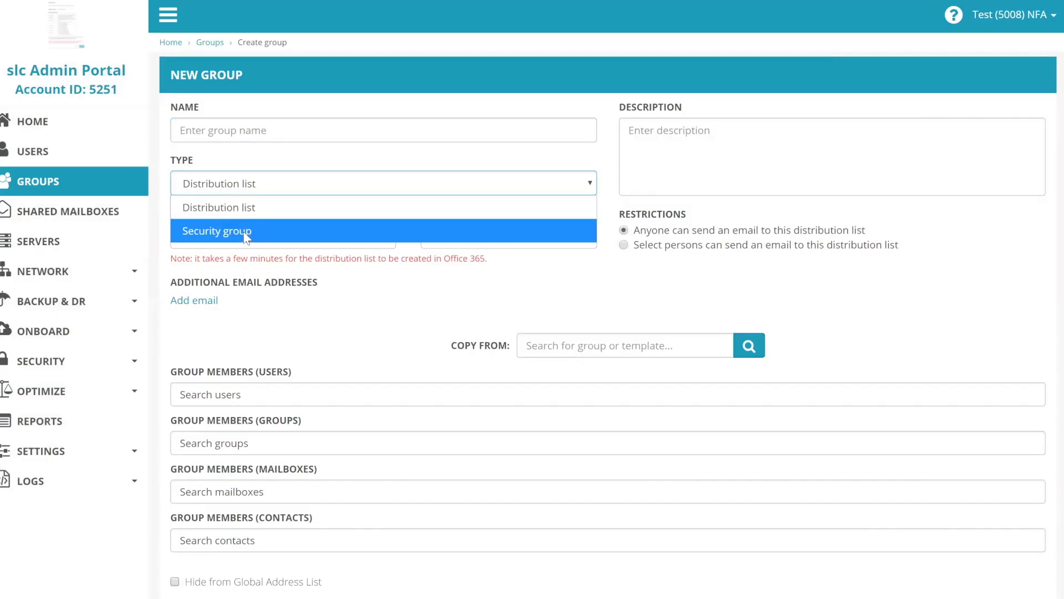
click(245, 233)
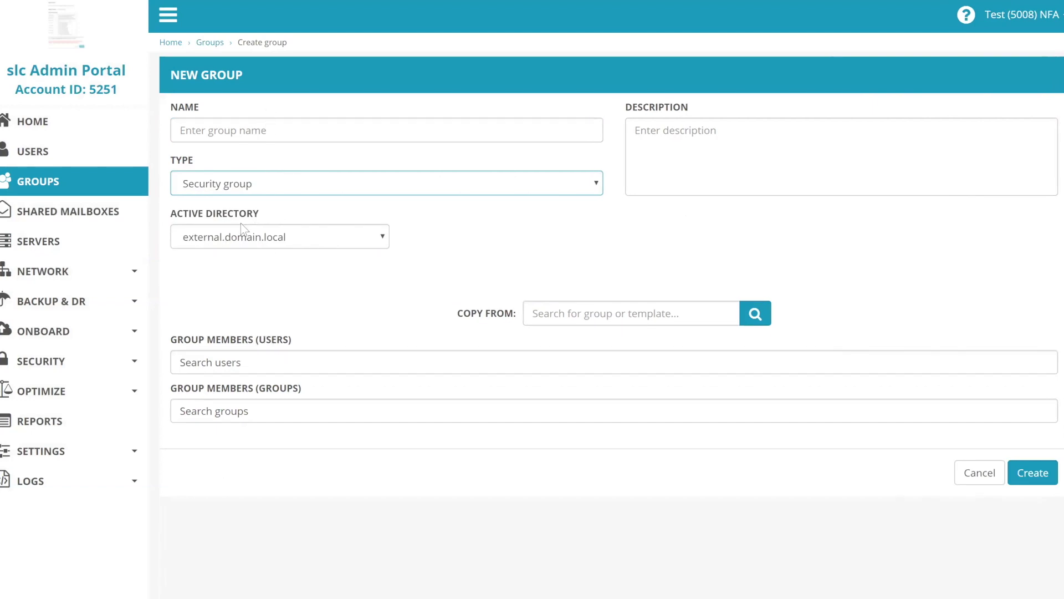
click(240, 241)
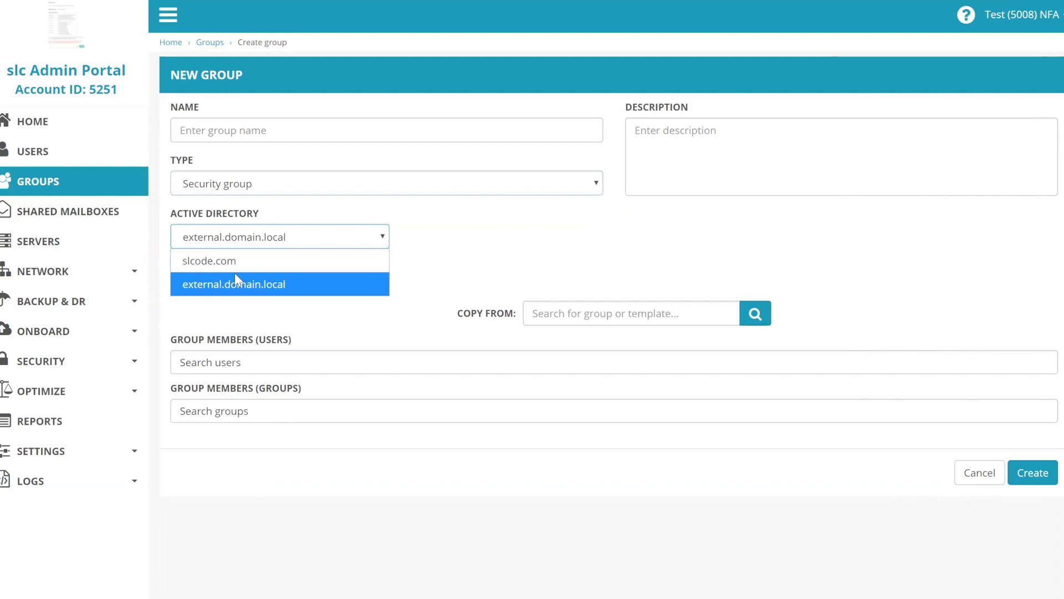
click(236, 283)
click(237, 237)
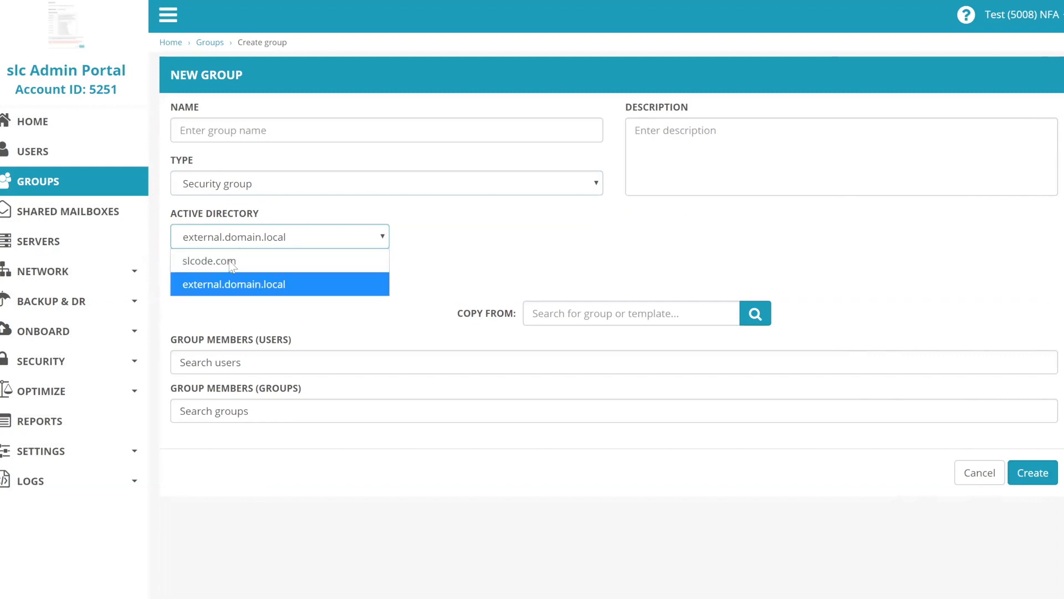